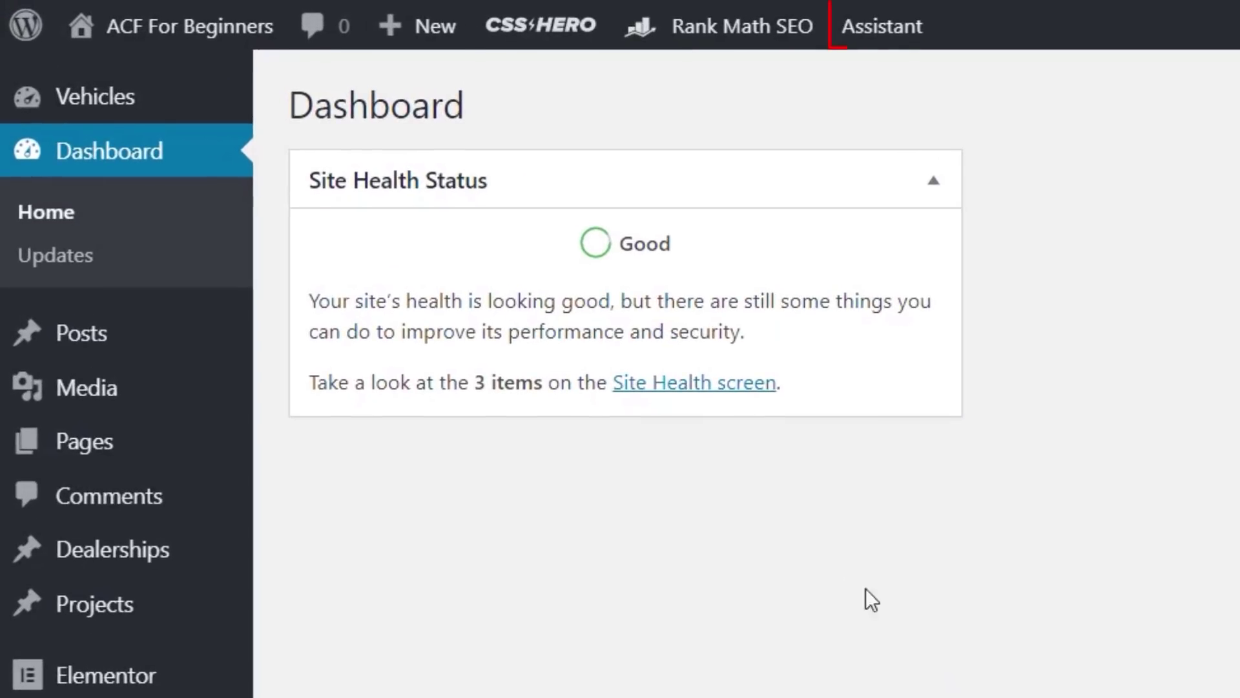
- Open the Assistant panel and visit the site's front-end homepage
{"action": "left_click", "coordinate": [883, 29]}
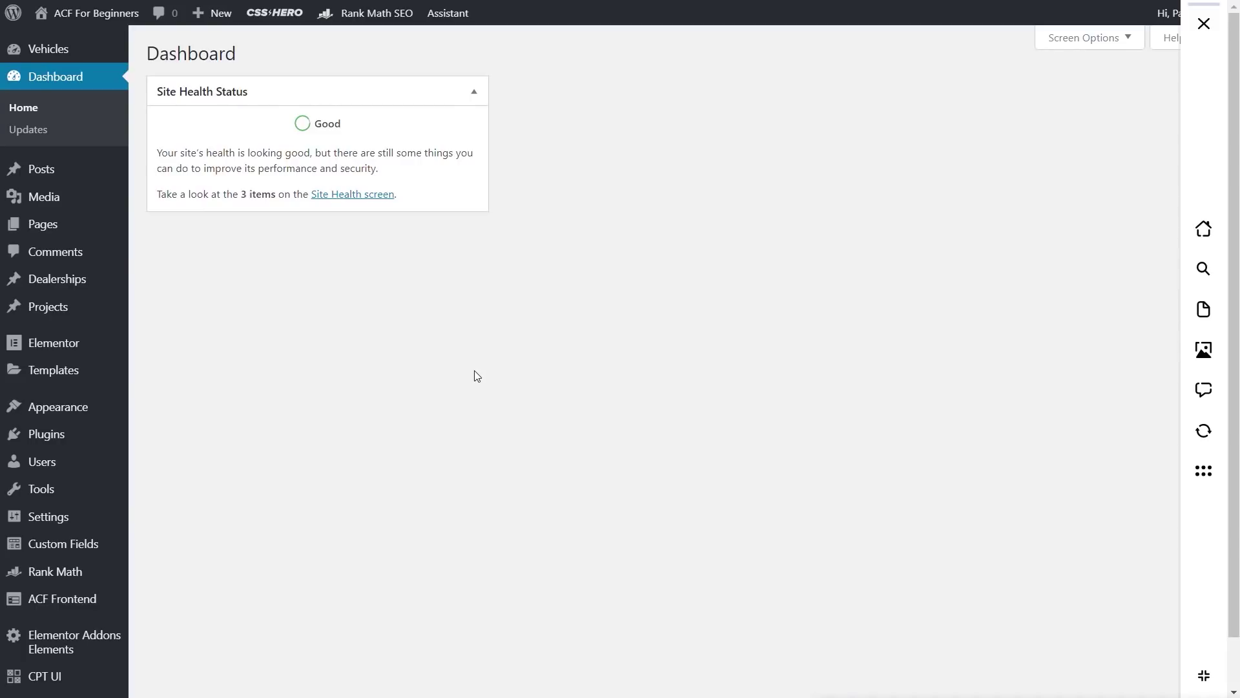
{"action": "left_click", "coordinate": [59, 39]}
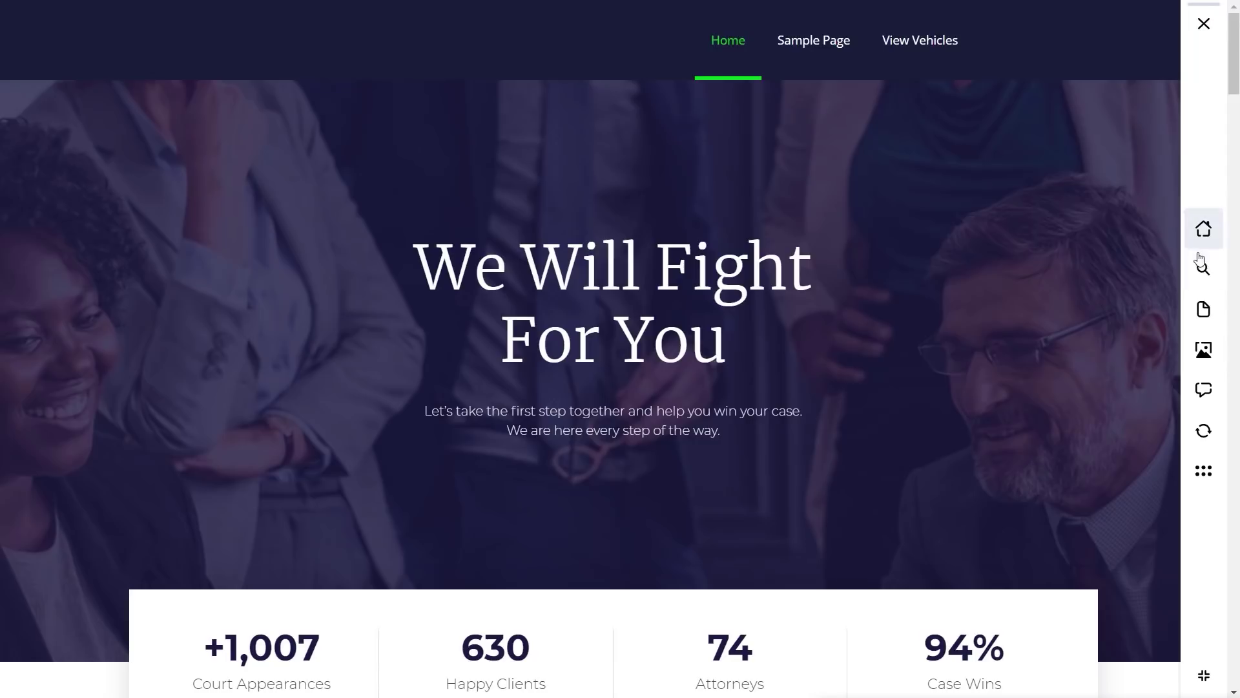
- Open the site overview and list the six Vehicles posts
{"action": "left_click", "coordinate": [1206, 230]}
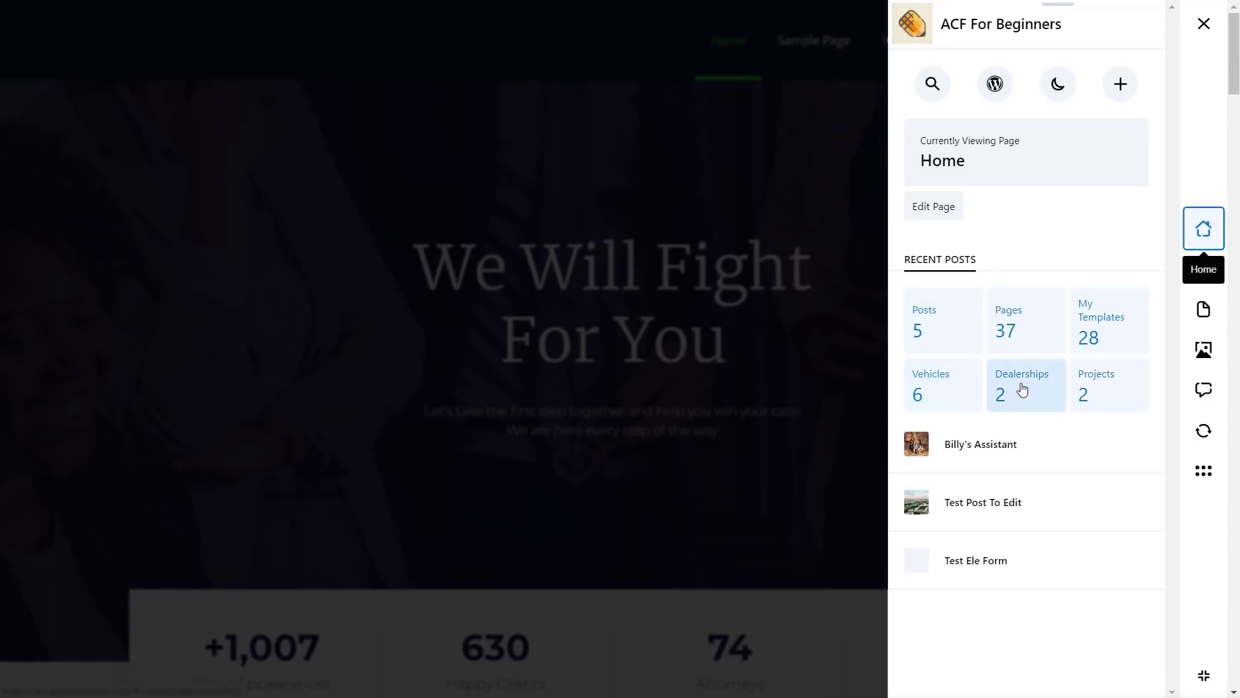
{"action": "left_click", "coordinate": [943, 391]}
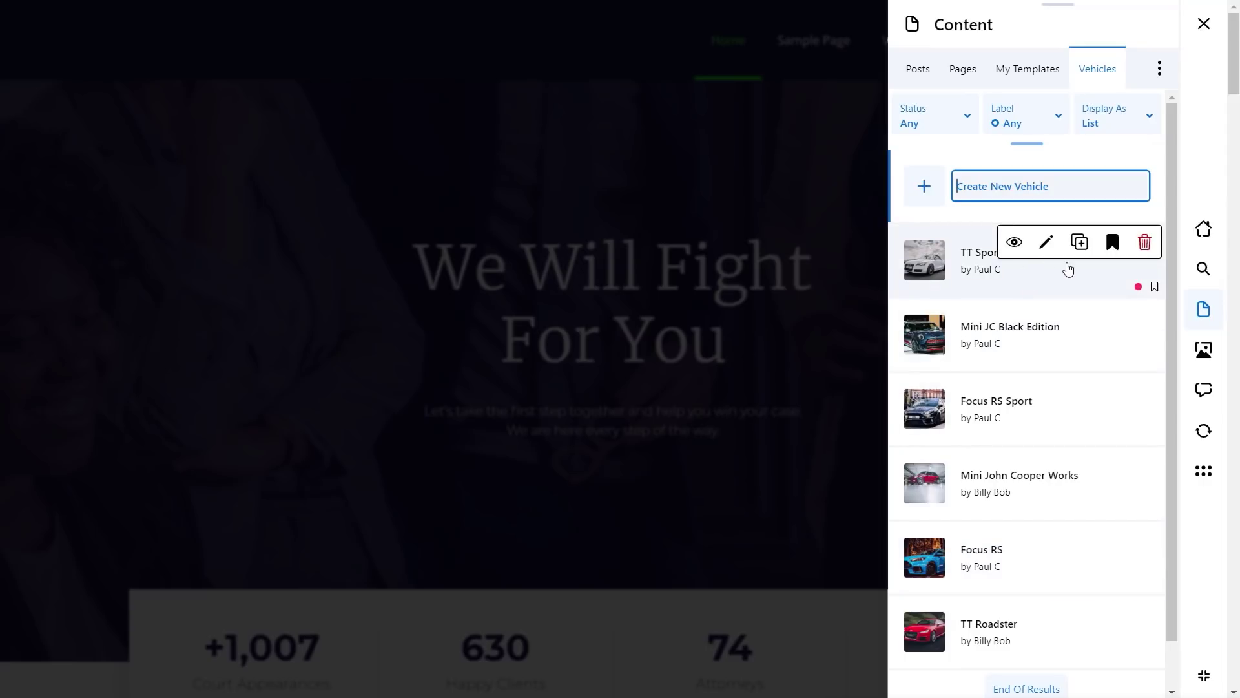
- View the TT Sport Convertible page and show the overview identifying it as the current vehicle
{"action": "left_click", "coordinate": [1015, 244]}
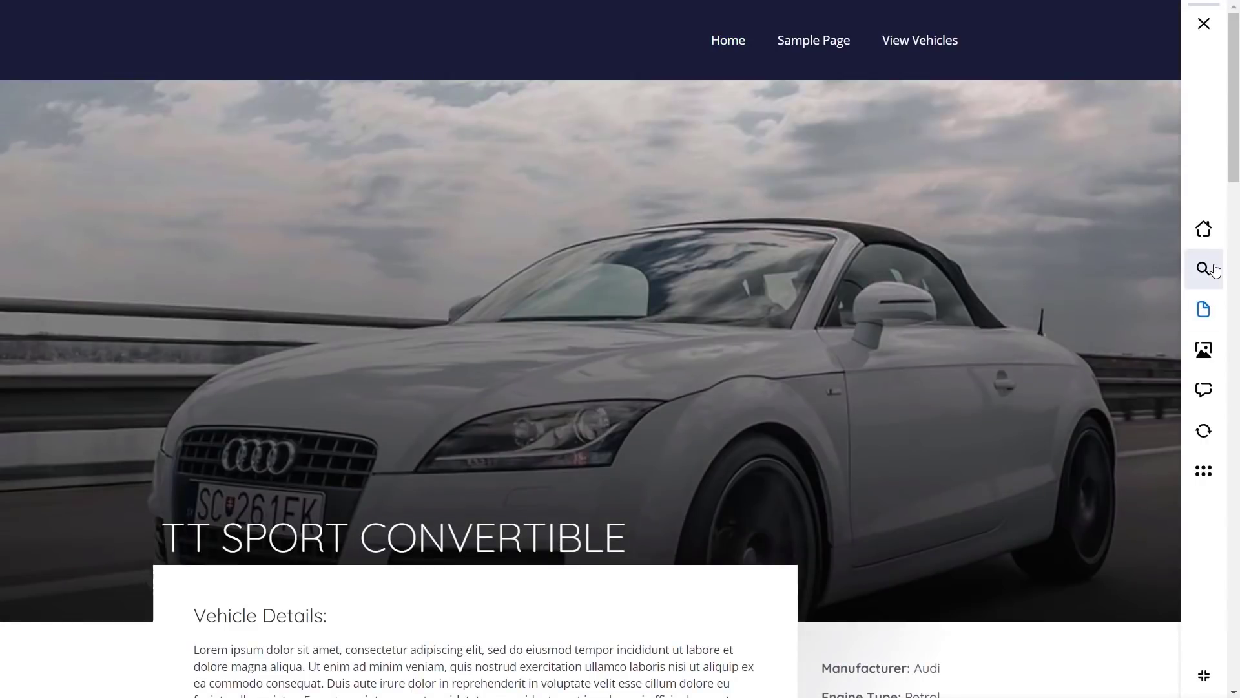
{"action": "left_click", "coordinate": [1204, 229]}
{"action": "mouse_move", "coordinate": [1035, 429]}
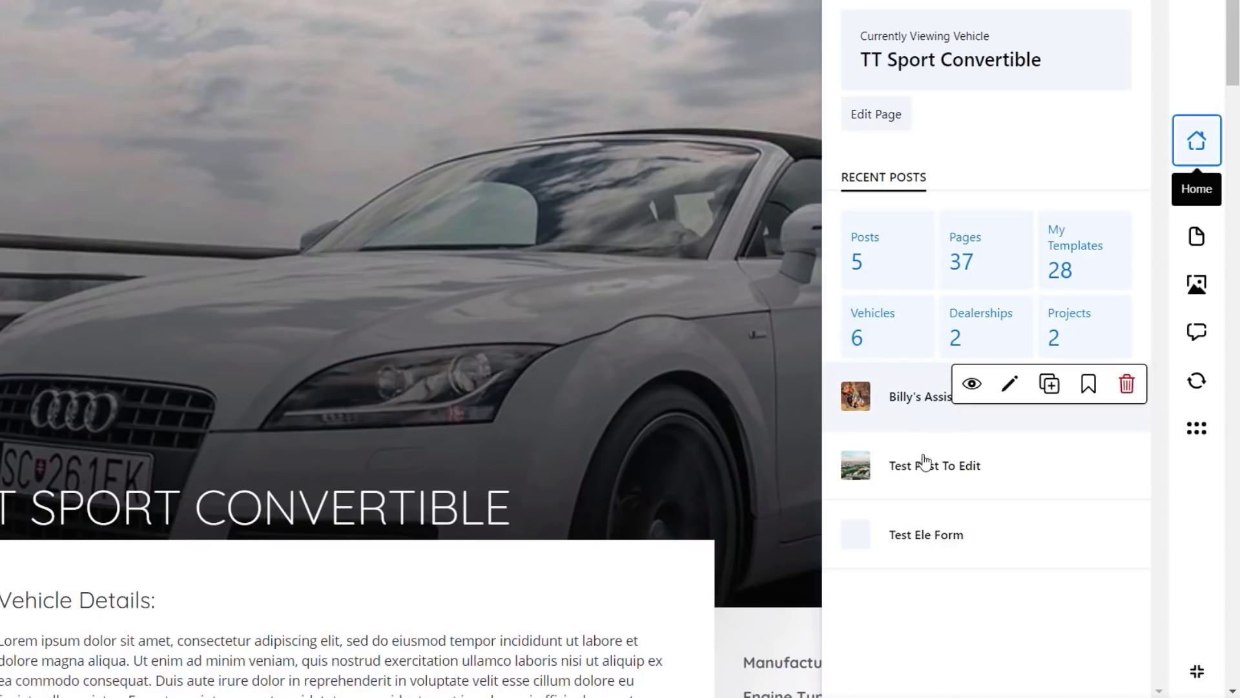
- Open Test Post To Edit and reveal its full details and settings
{"action": "left_click", "coordinate": [925, 482]}
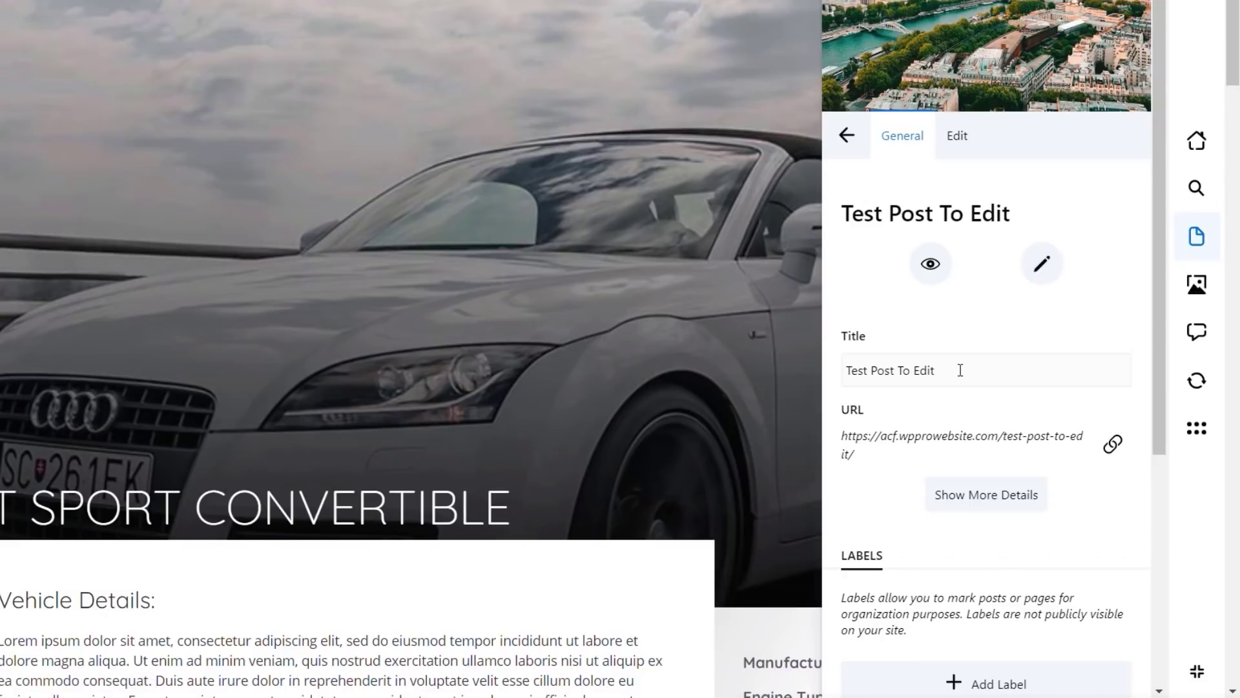
{"action": "scroll", "coordinate": [978, 327], "scroll_direction": "down", "scroll_amount": 5}
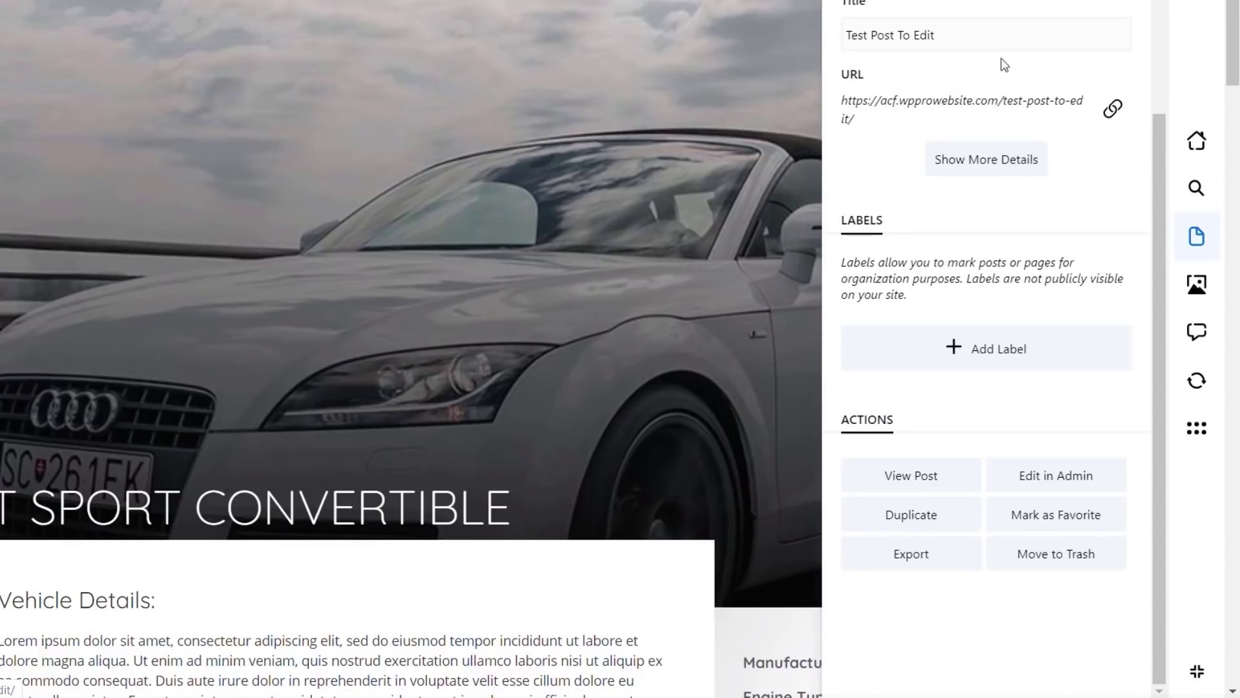
{"action": "left_click", "coordinate": [969, 168]}
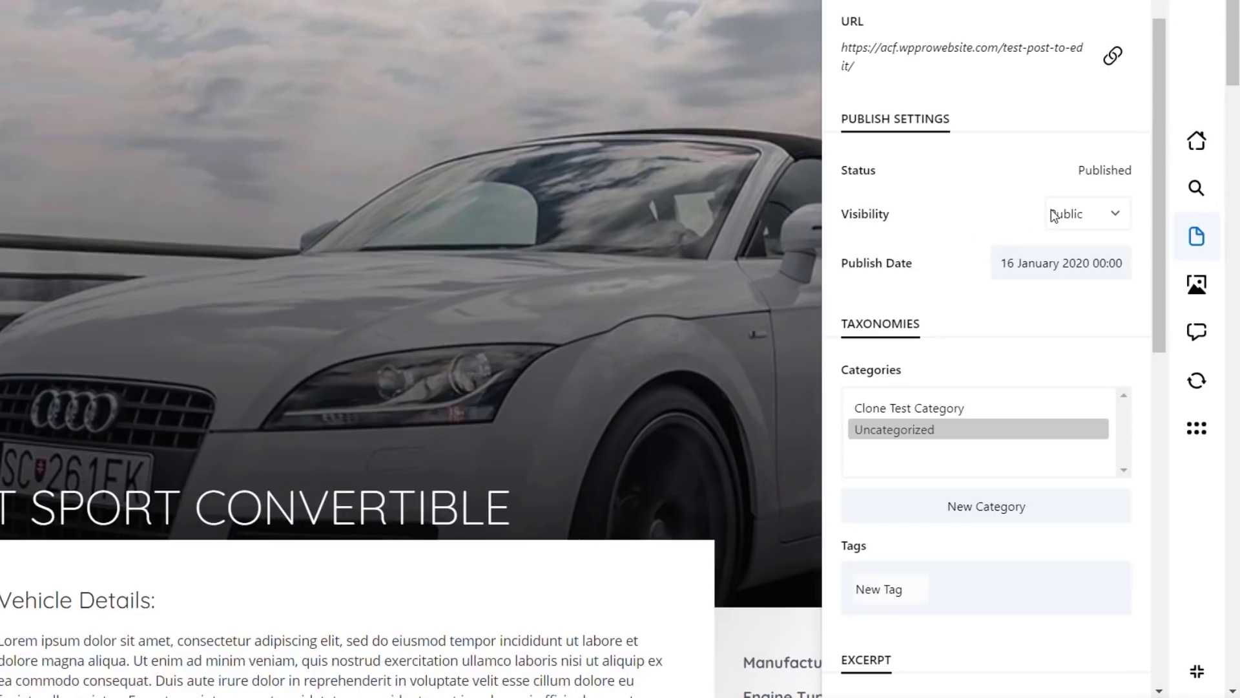
{"action": "scroll", "coordinate": [1001, 285], "scroll_direction": "down", "scroll_amount": 3}
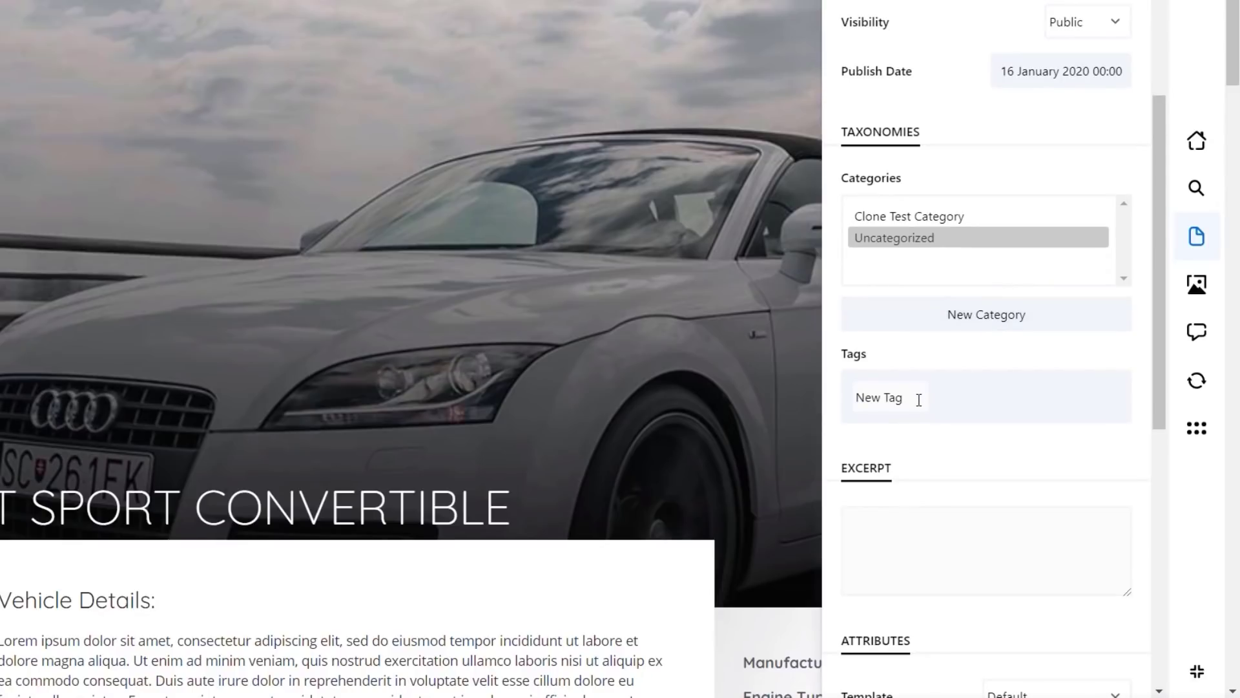
{"action": "scroll", "coordinate": [1014, 412], "scroll_direction": "down", "scroll_amount": 6}
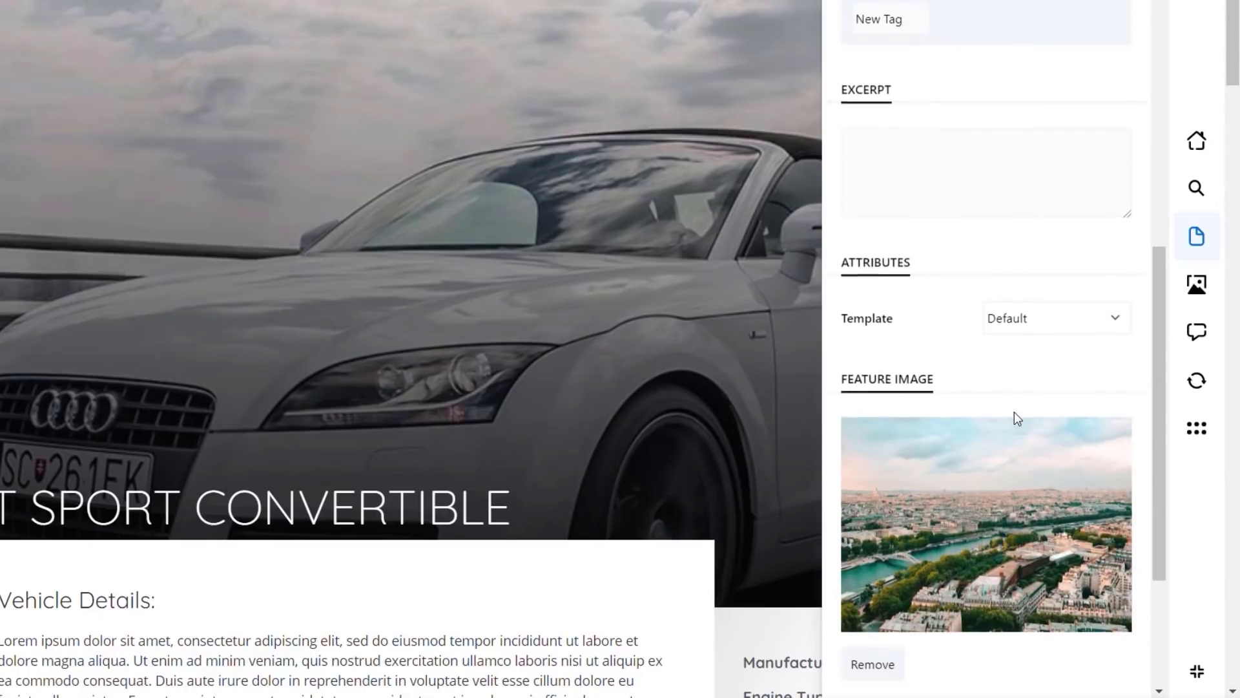
- Keep the Default page template and review the post's settings
{"action": "left_click", "coordinate": [1088, 316]}
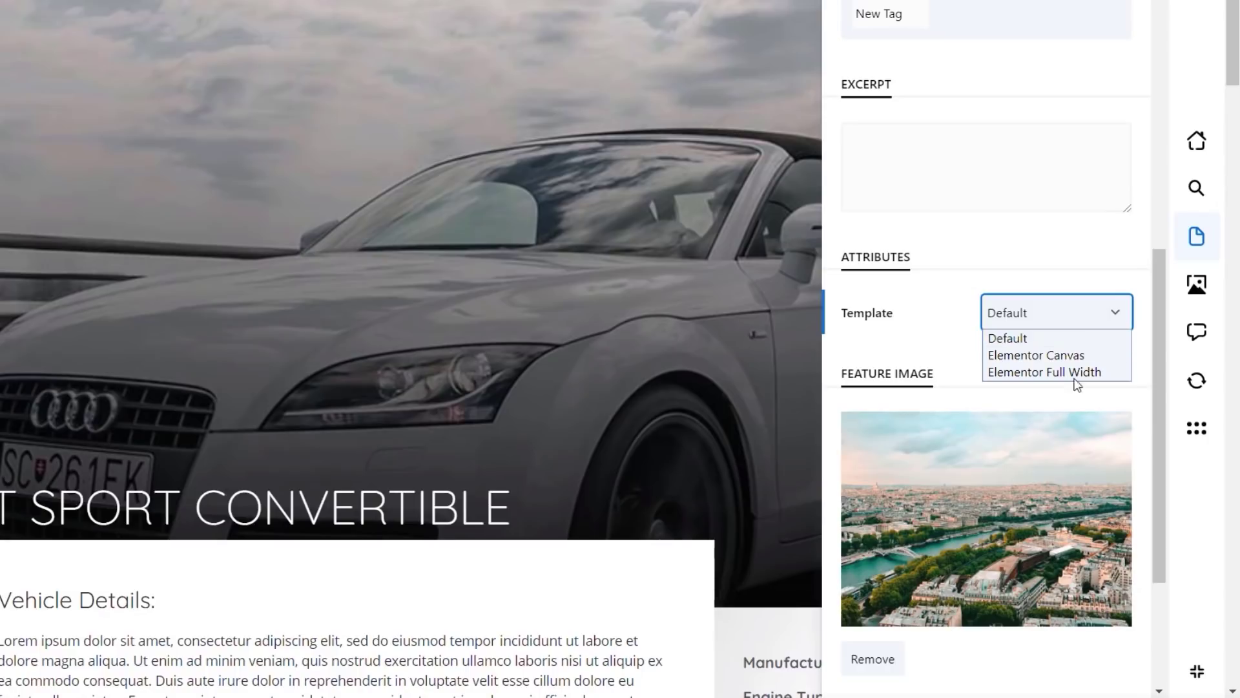
{"action": "left_click", "coordinate": [913, 327]}
{"action": "scroll", "coordinate": [998, 475], "scroll_direction": "down", "scroll_amount": 4}
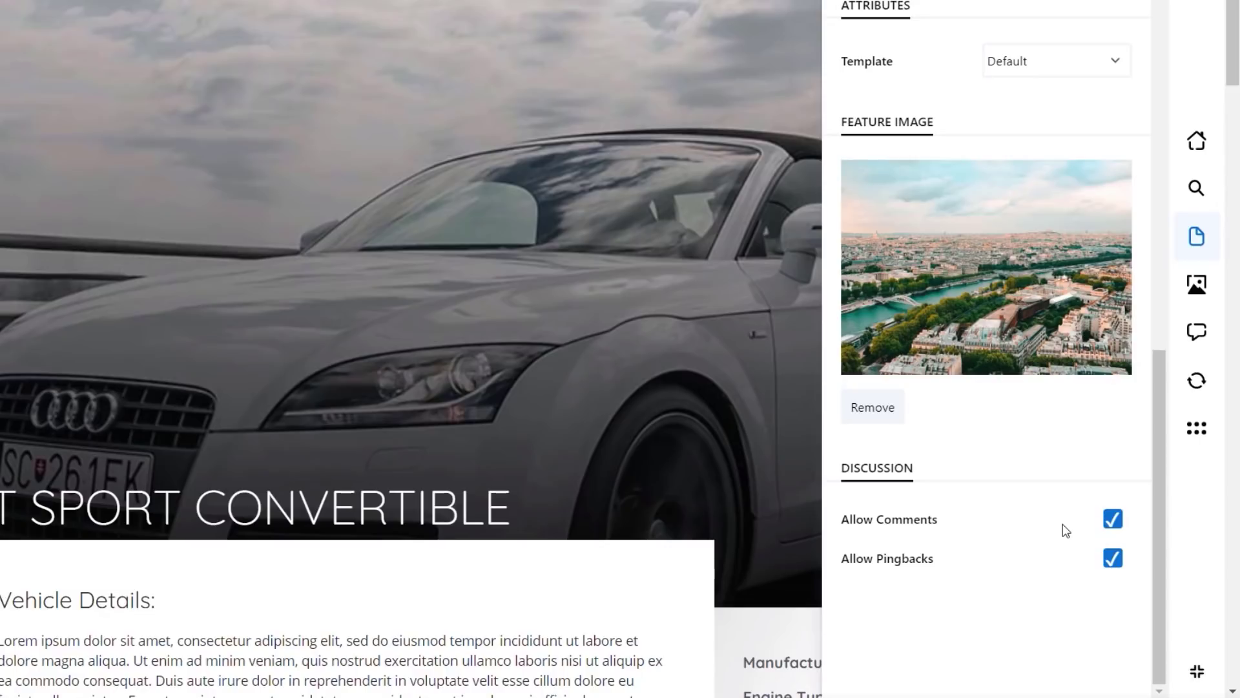
{"action": "scroll", "coordinate": [1066, 531], "scroll_direction": "up", "scroll_amount": 15}
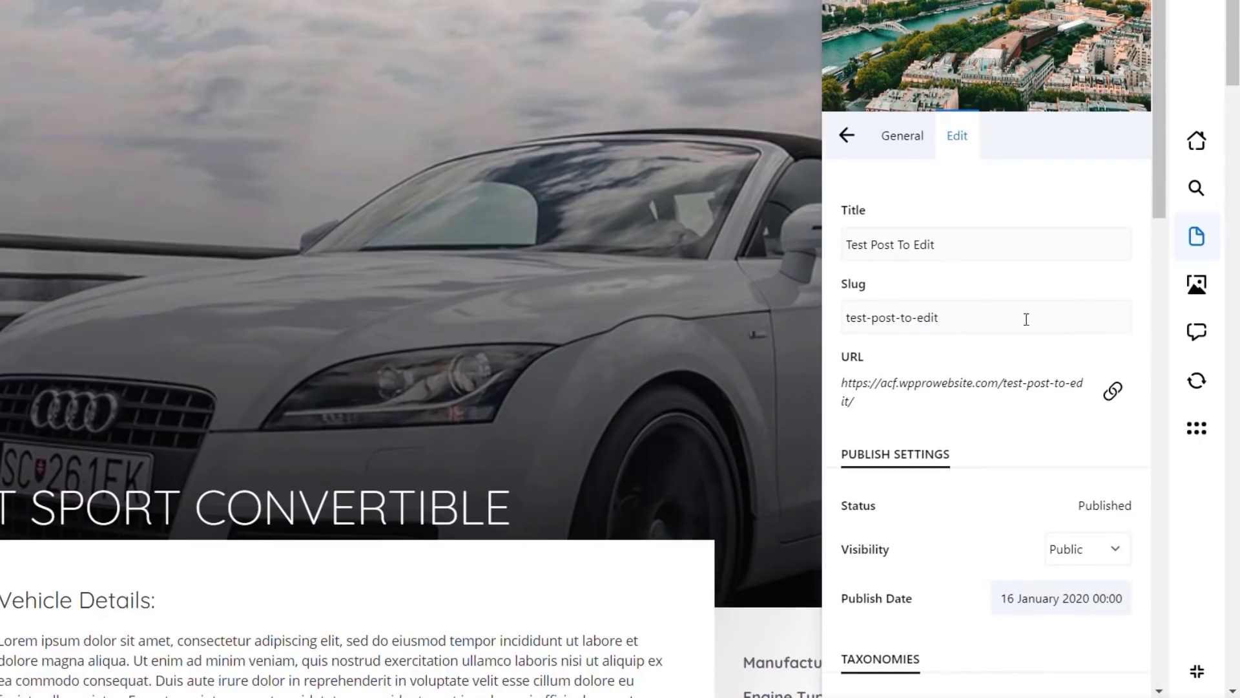
- Retitle the post 'Assistant Post', publish it, and return to the overview
{"action": "left_click_drag", "start_coordinate": [966, 244], "coordinate": [837, 248]}
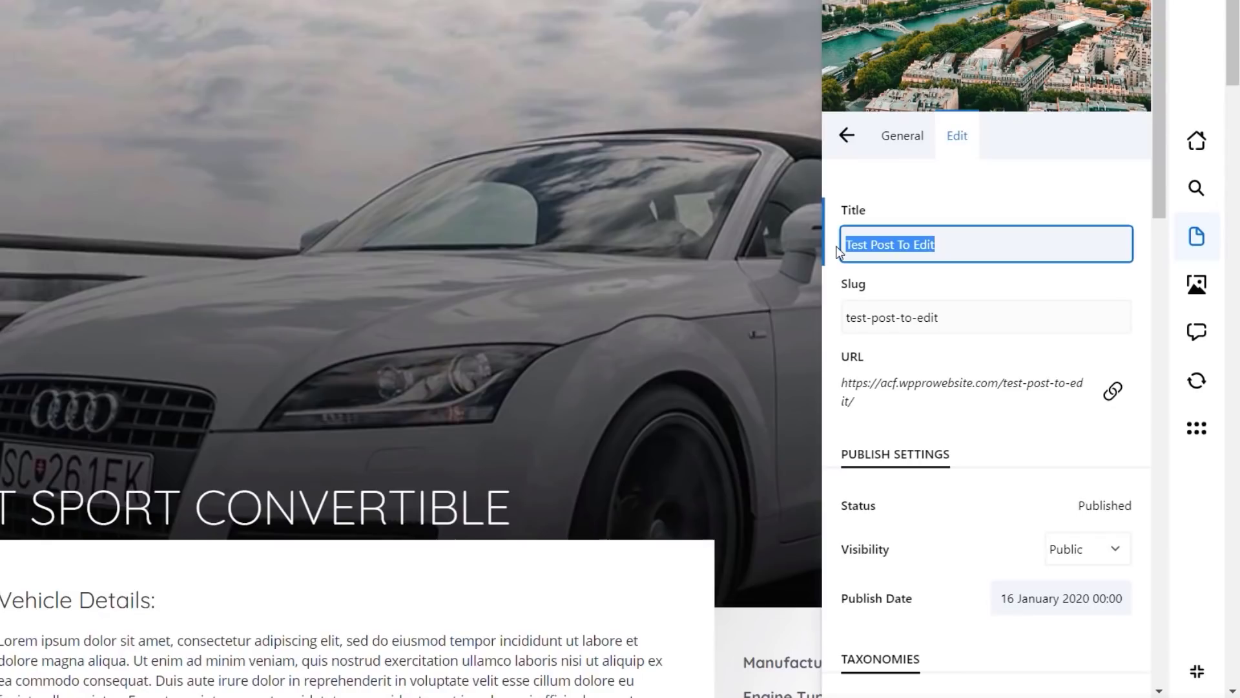
{"action": "type", "text": "Assistant Post"}
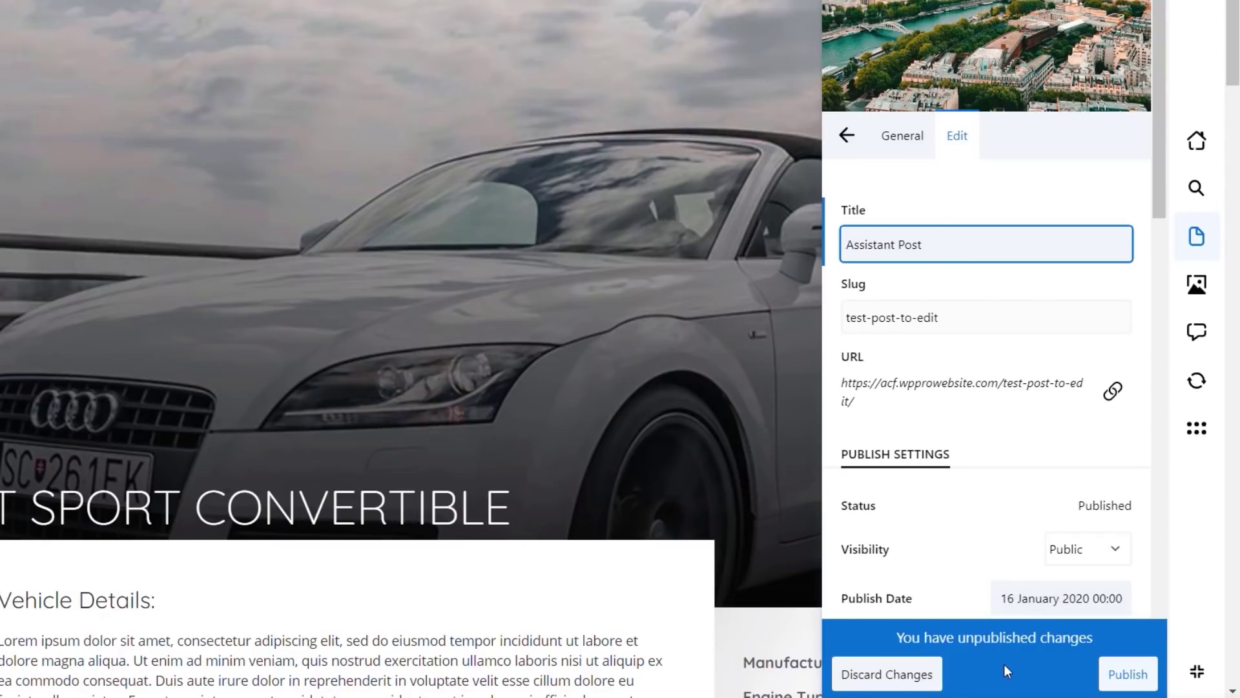
{"action": "left_click", "coordinate": [1126, 675]}
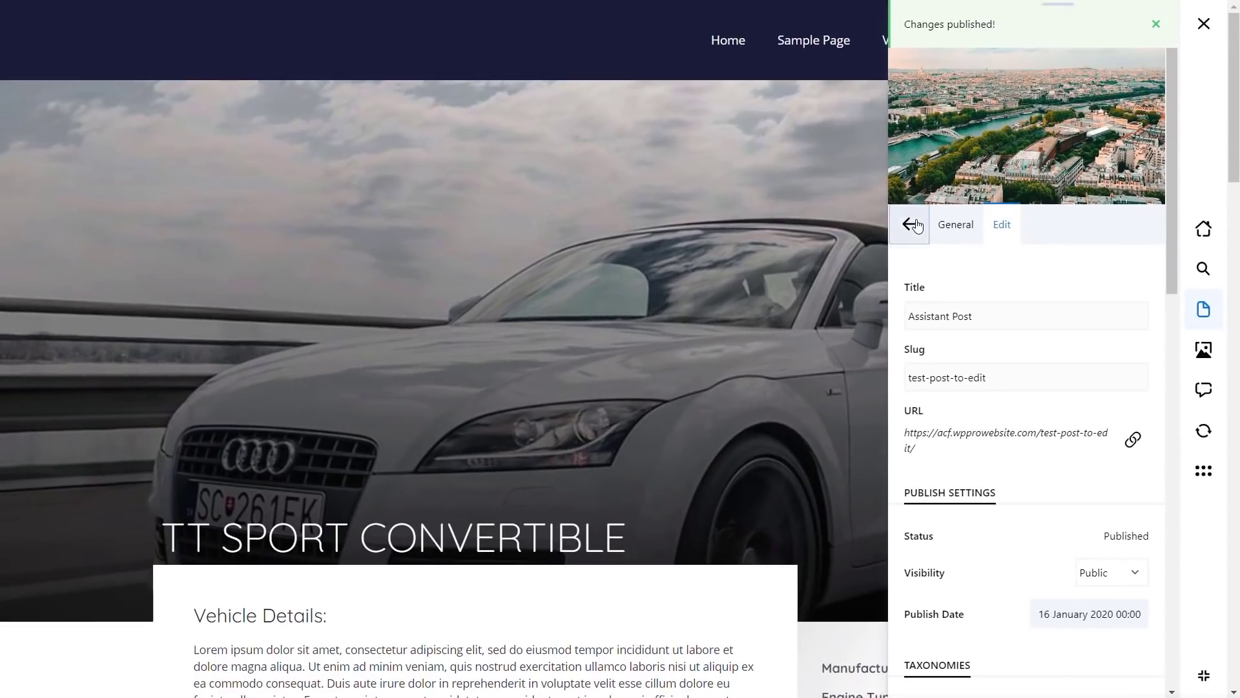
{"action": "left_click", "coordinate": [918, 226]}
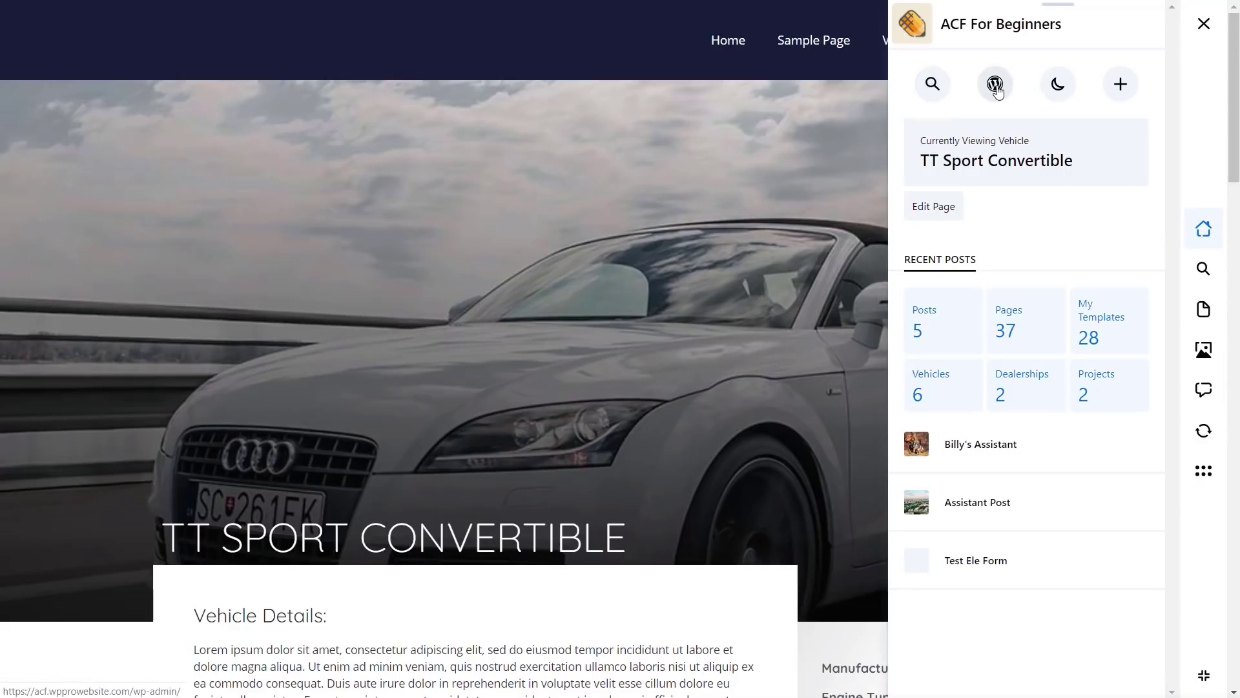
{"action": "left_click", "coordinate": [1053, 94]}
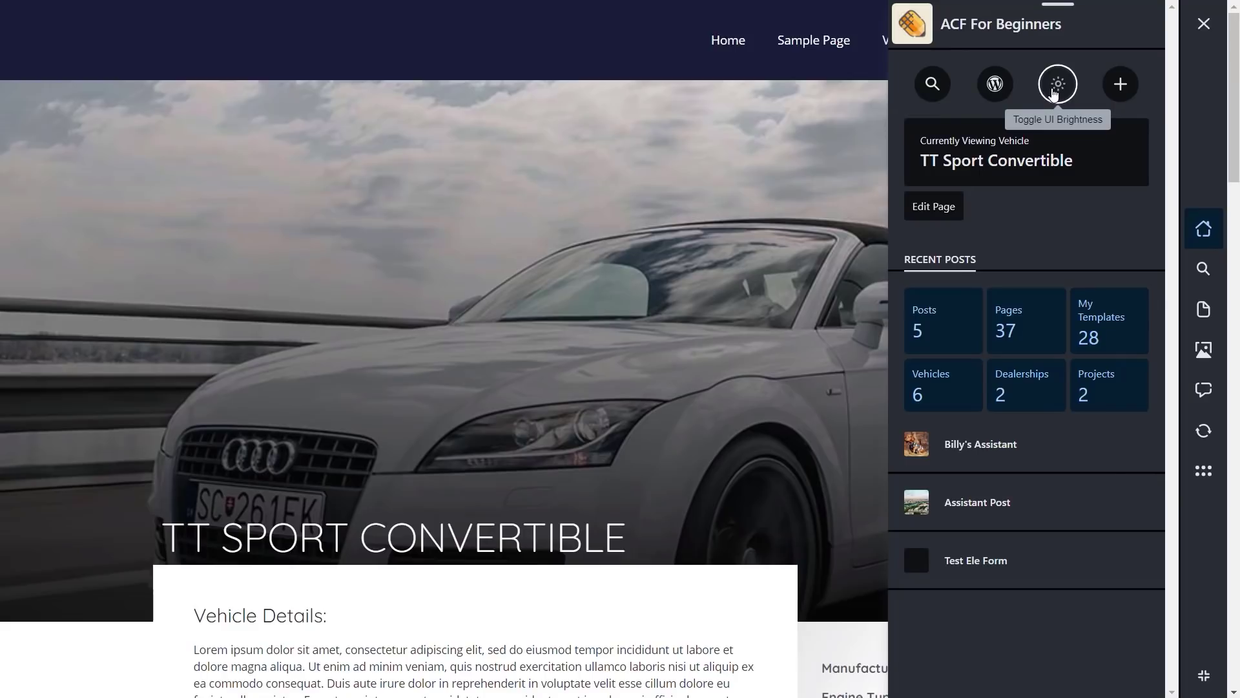
{"action": "left_click", "coordinate": [1053, 94]}
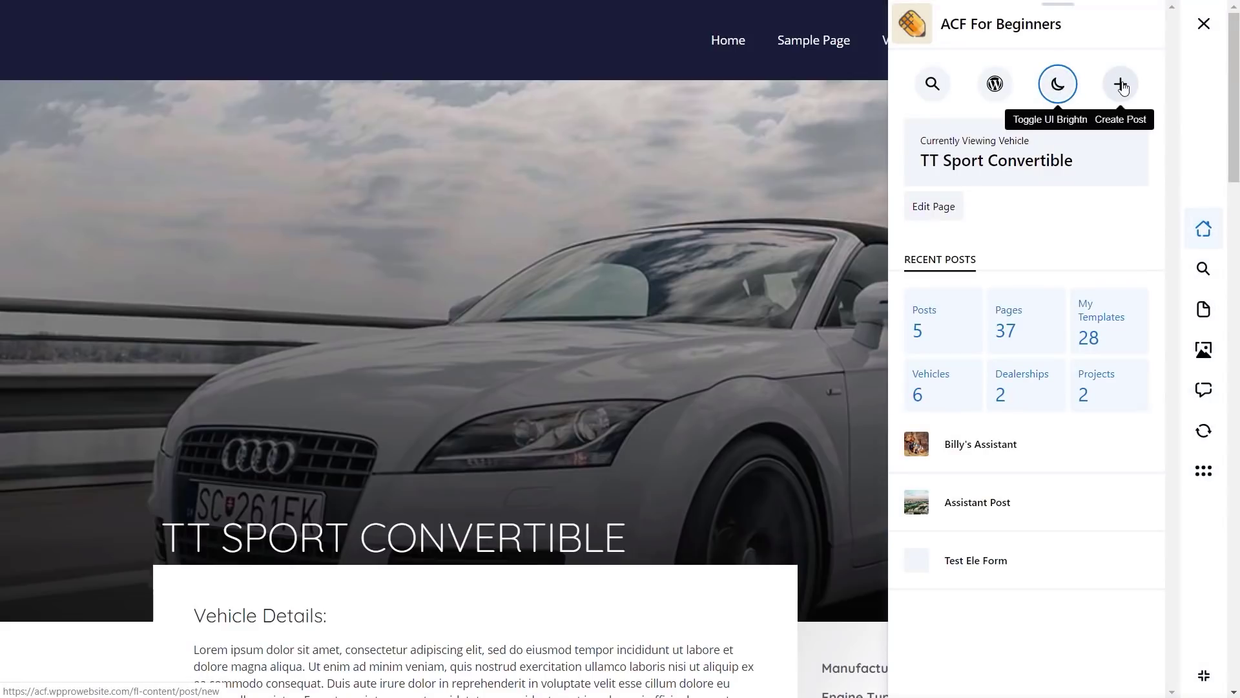
{"action": "left_click", "coordinate": [1121, 86]}
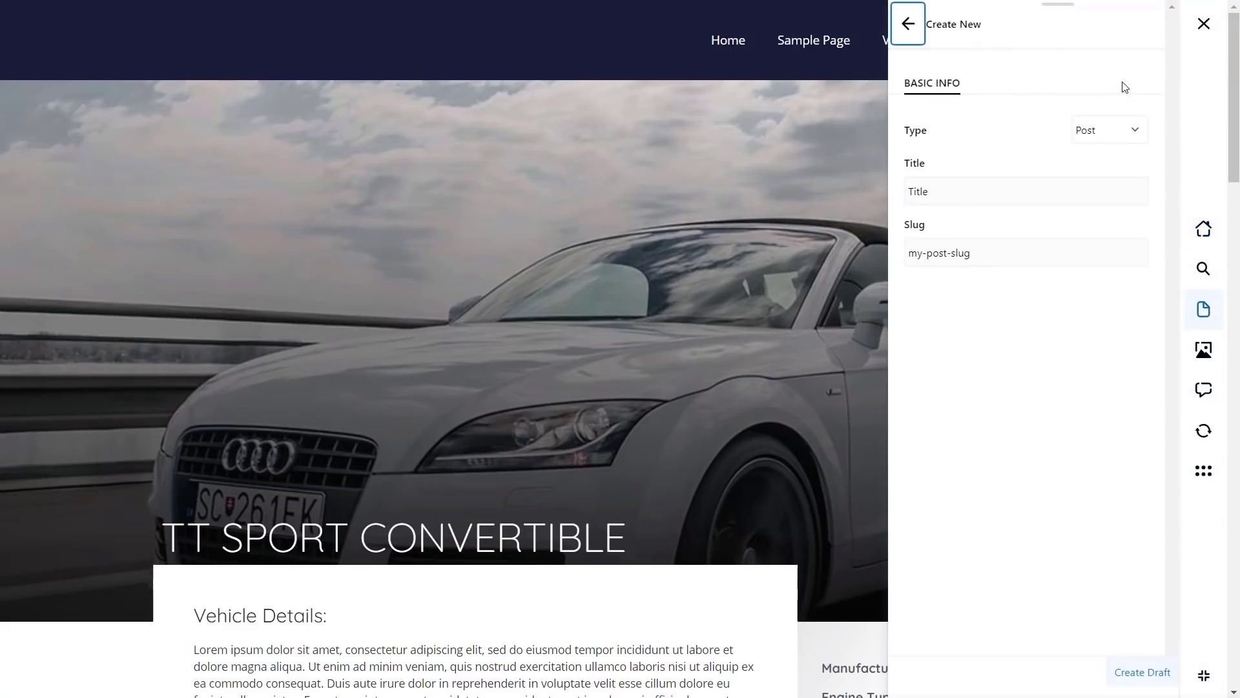
{"action": "left_click", "coordinate": [1133, 132]}
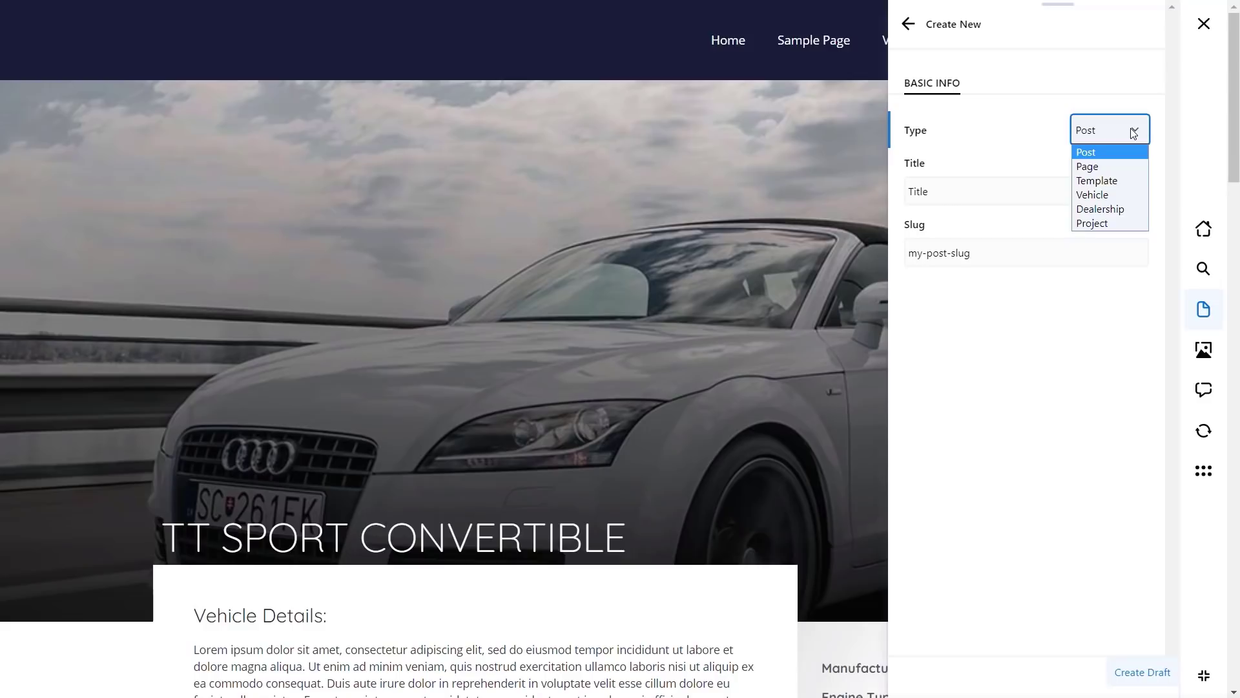
{"action": "left_click", "coordinate": [1118, 321]}
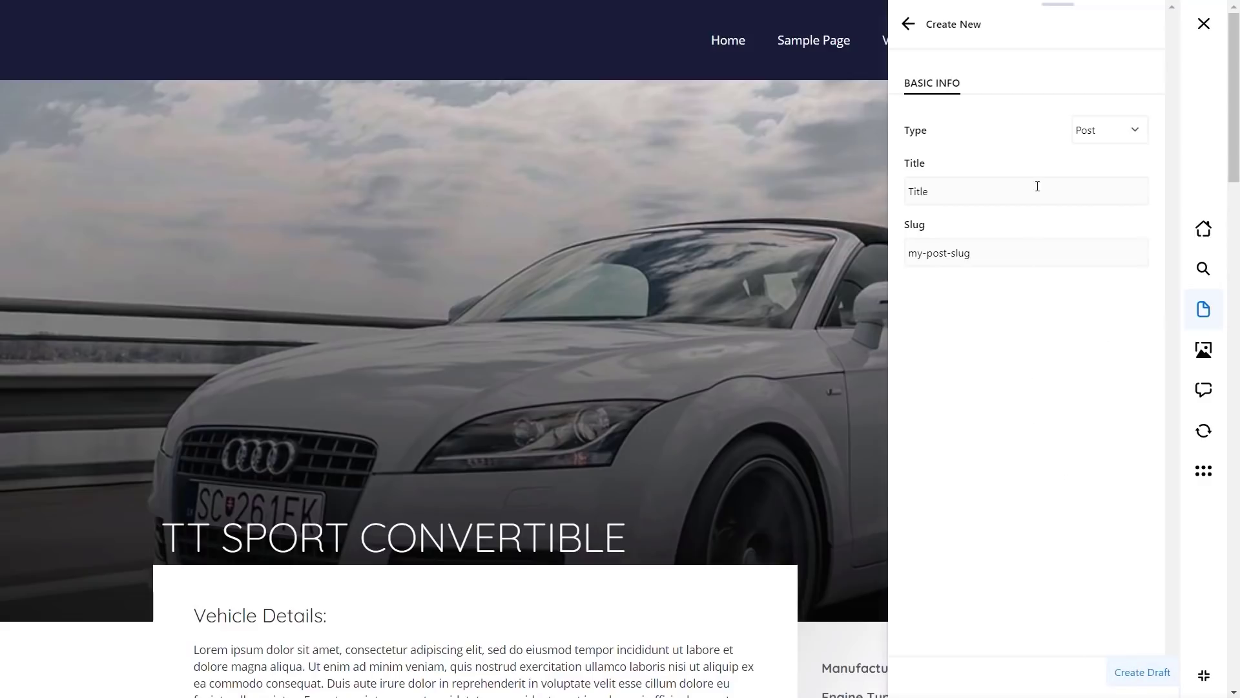
{"action": "left_click", "coordinate": [908, 24]}
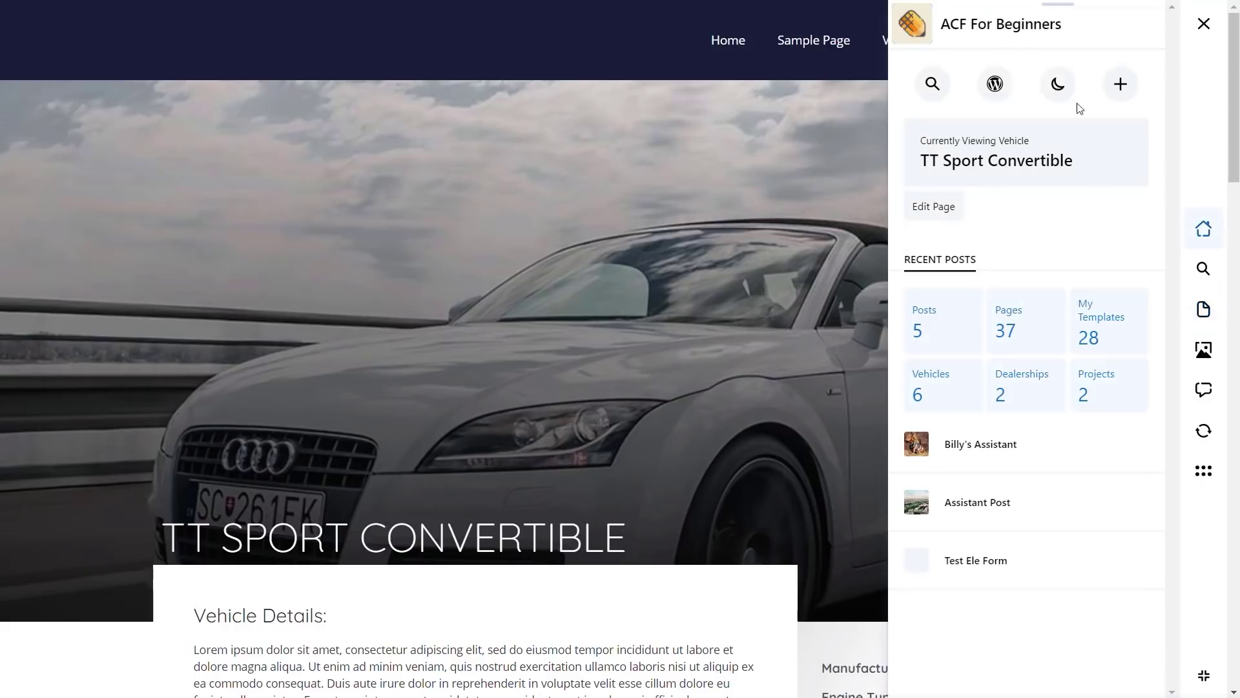
{"action": "left_click", "coordinate": [940, 330]}
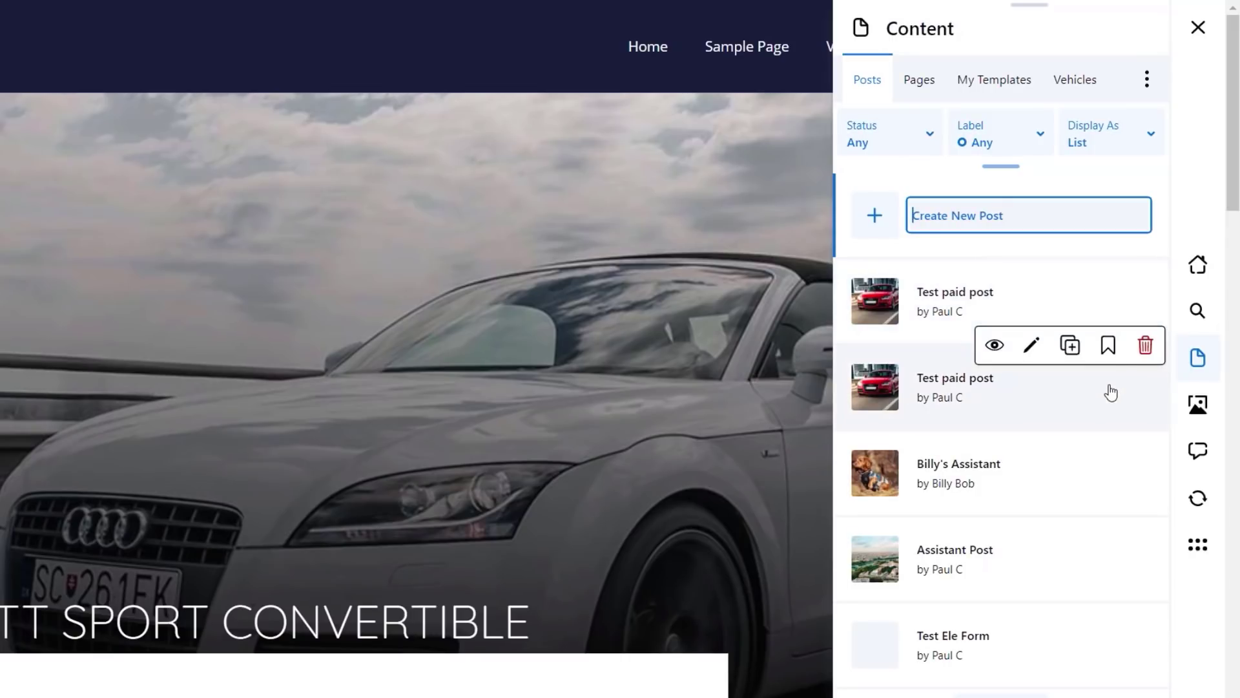
- Mark the second Test paid post as favourite, keeping the label filter on Any
{"action": "left_click", "coordinate": [1108, 349]}
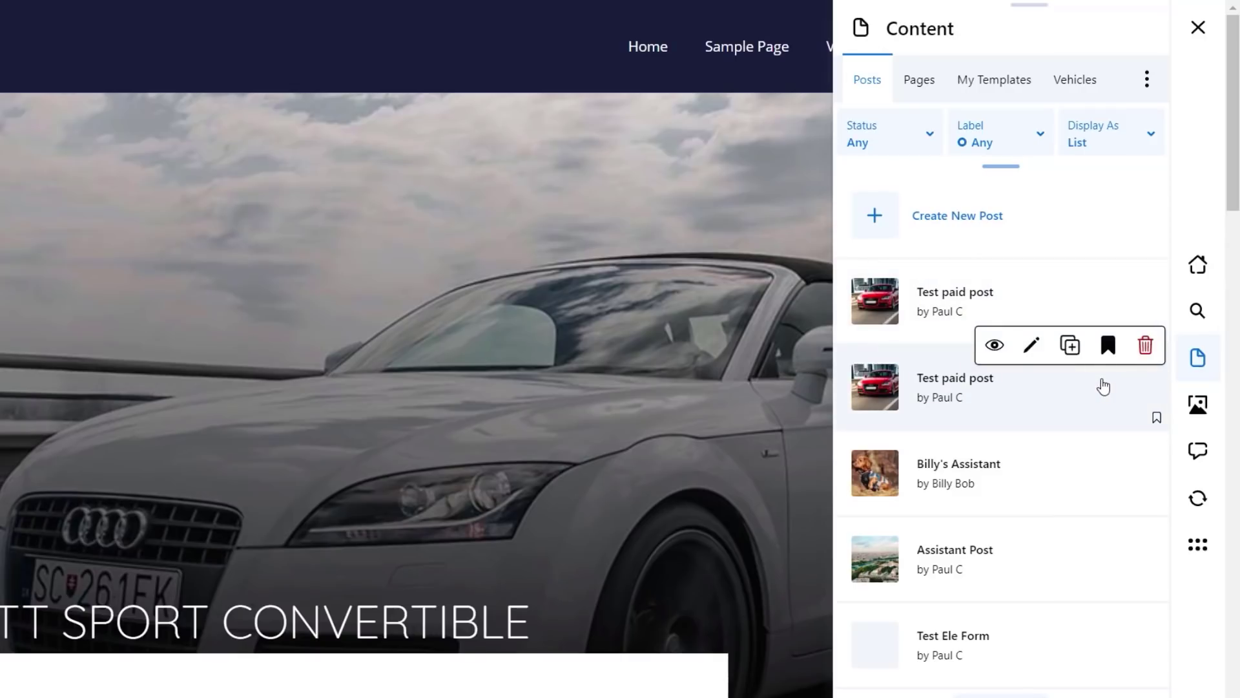
{"action": "left_click", "coordinate": [1042, 138]}
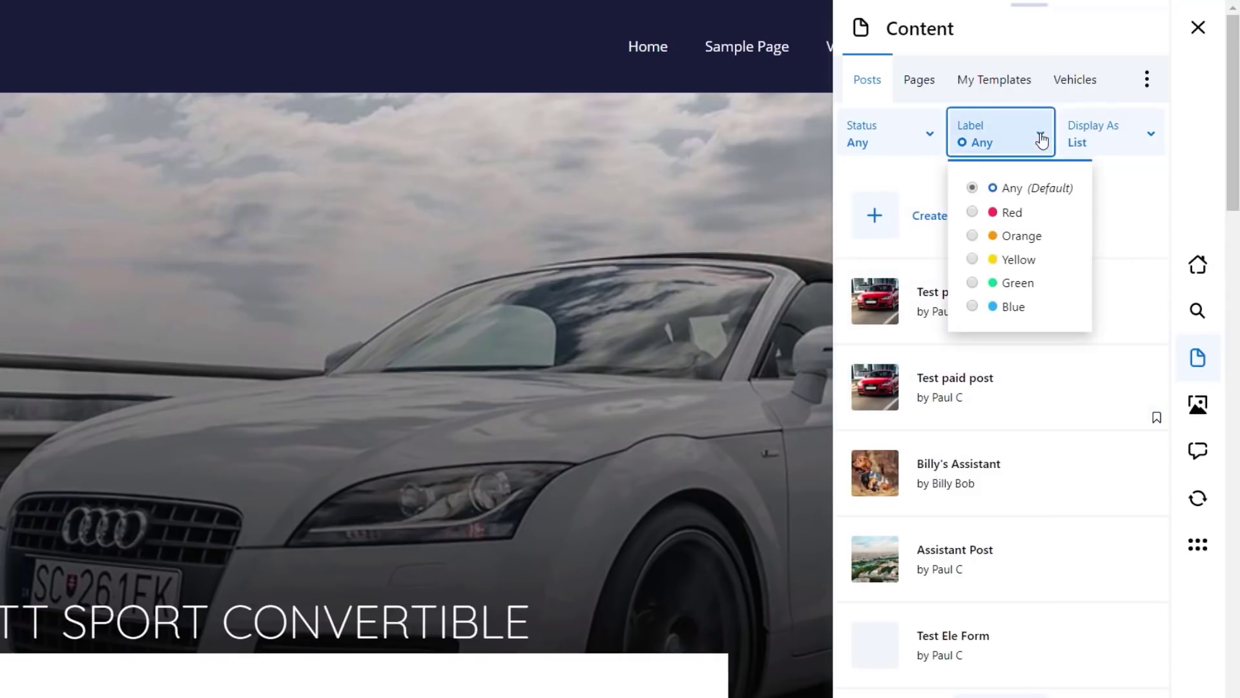
{"action": "left_click", "coordinate": [1130, 188]}
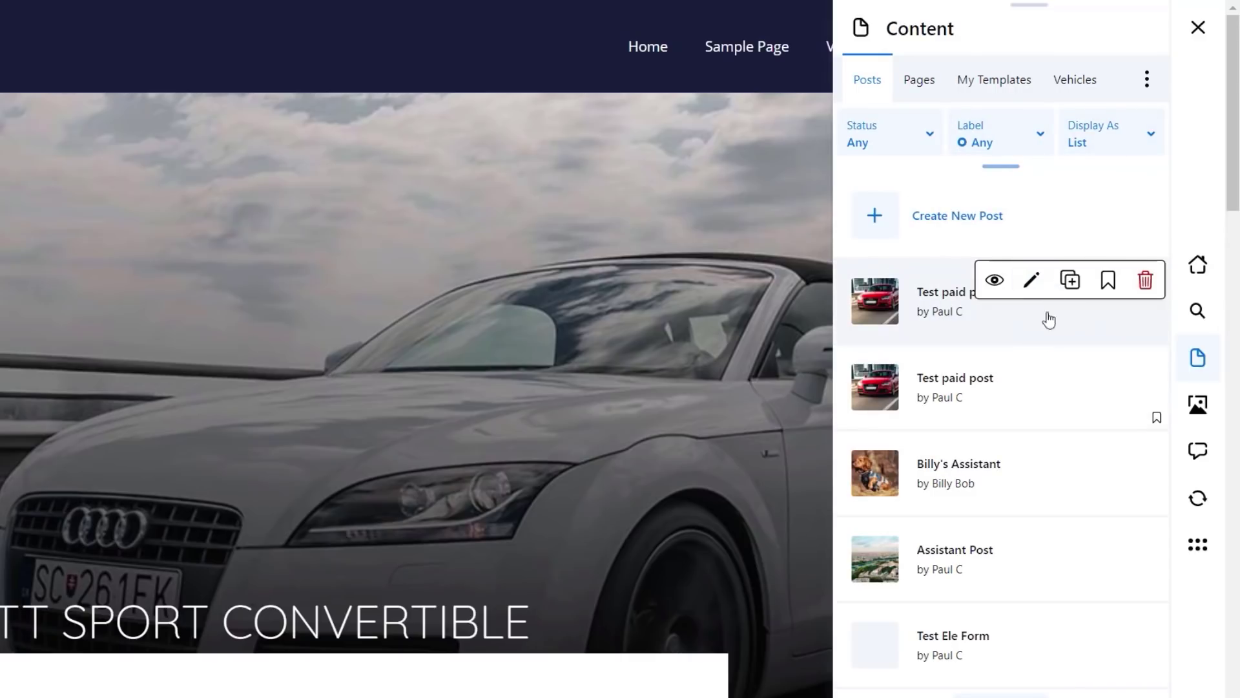
- Give the first Test paid post the Green label
{"action": "left_click", "coordinate": [1028, 293]}
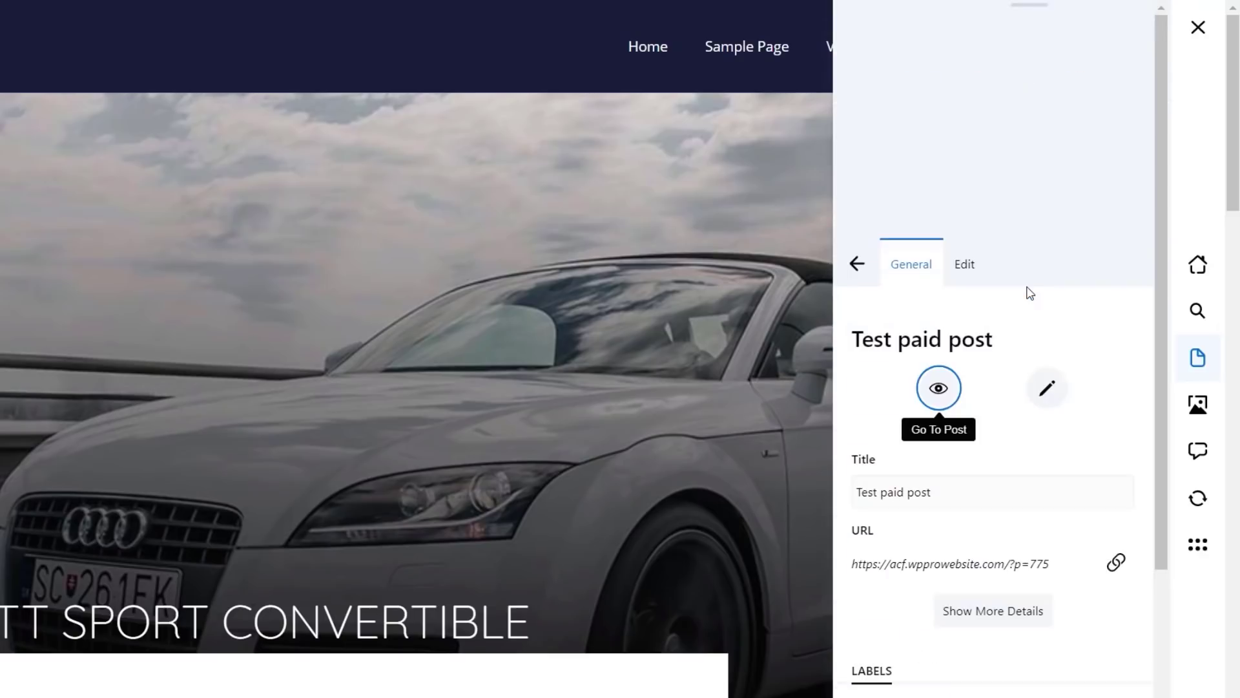
{"action": "scroll", "coordinate": [1046, 522], "scroll_direction": "down", "scroll_amount": 5}
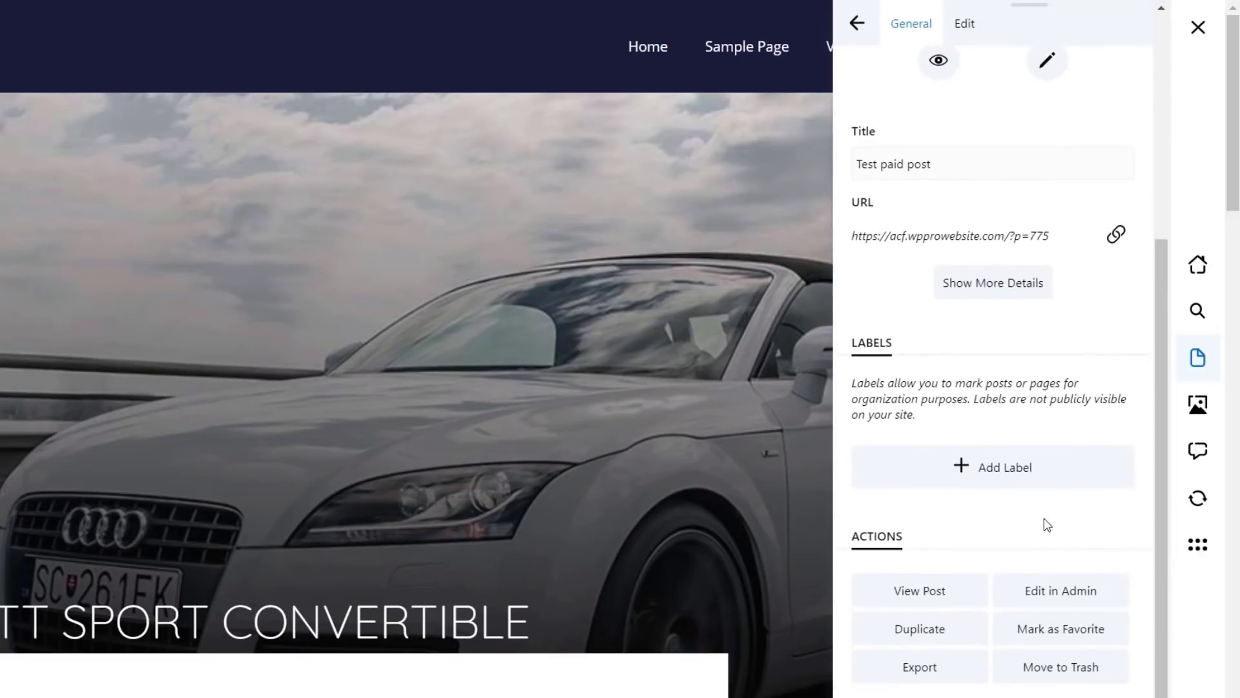
{"action": "left_click", "coordinate": [989, 470]}
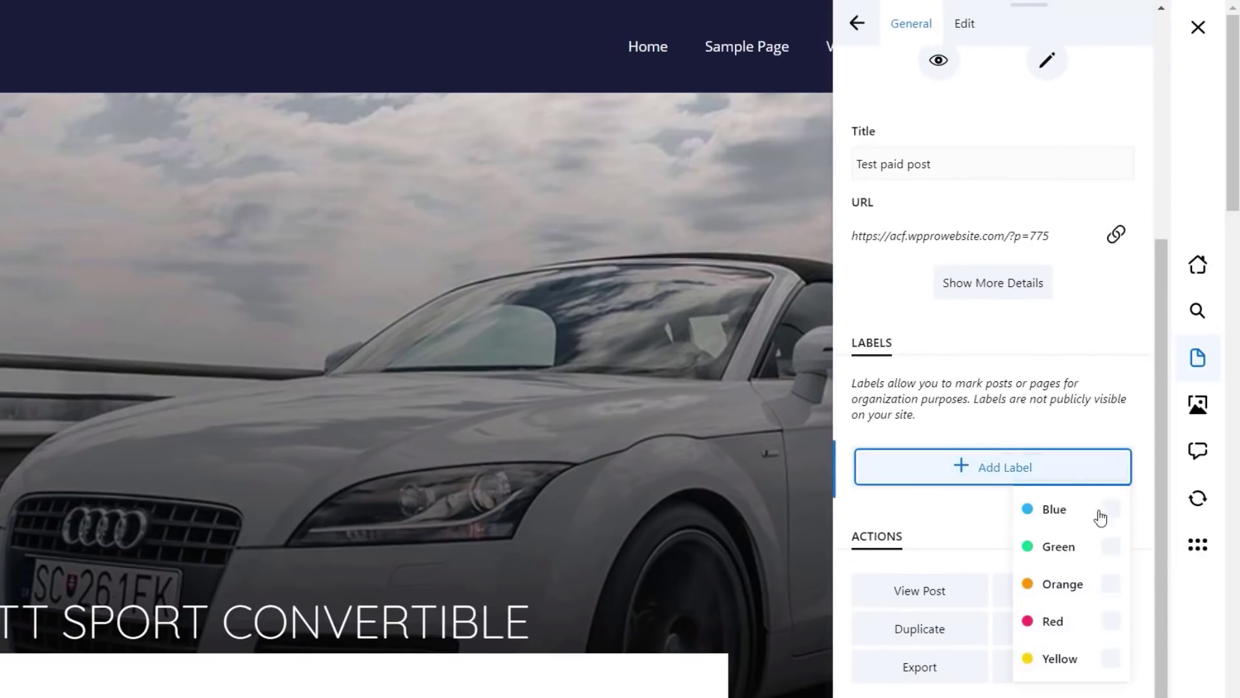
{"action": "left_click", "coordinate": [1117, 549]}
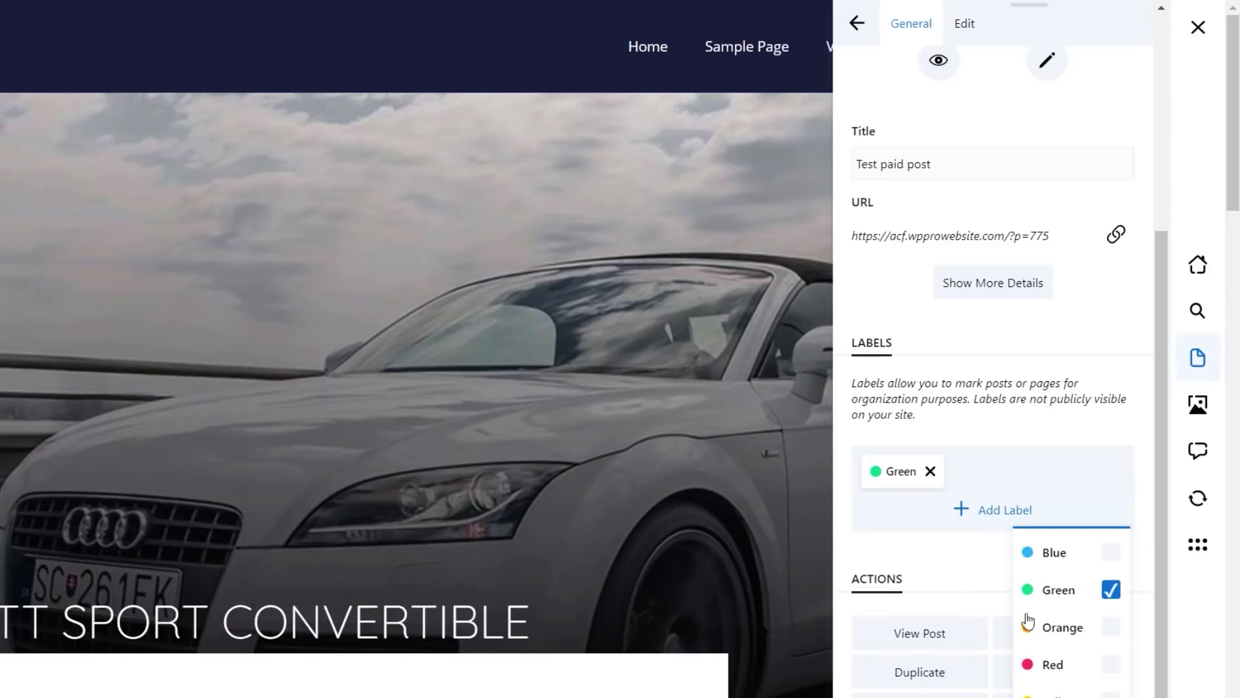
- Filter the posts list to show only Green-labelled posts
{"action": "left_click", "coordinate": [857, 24]}
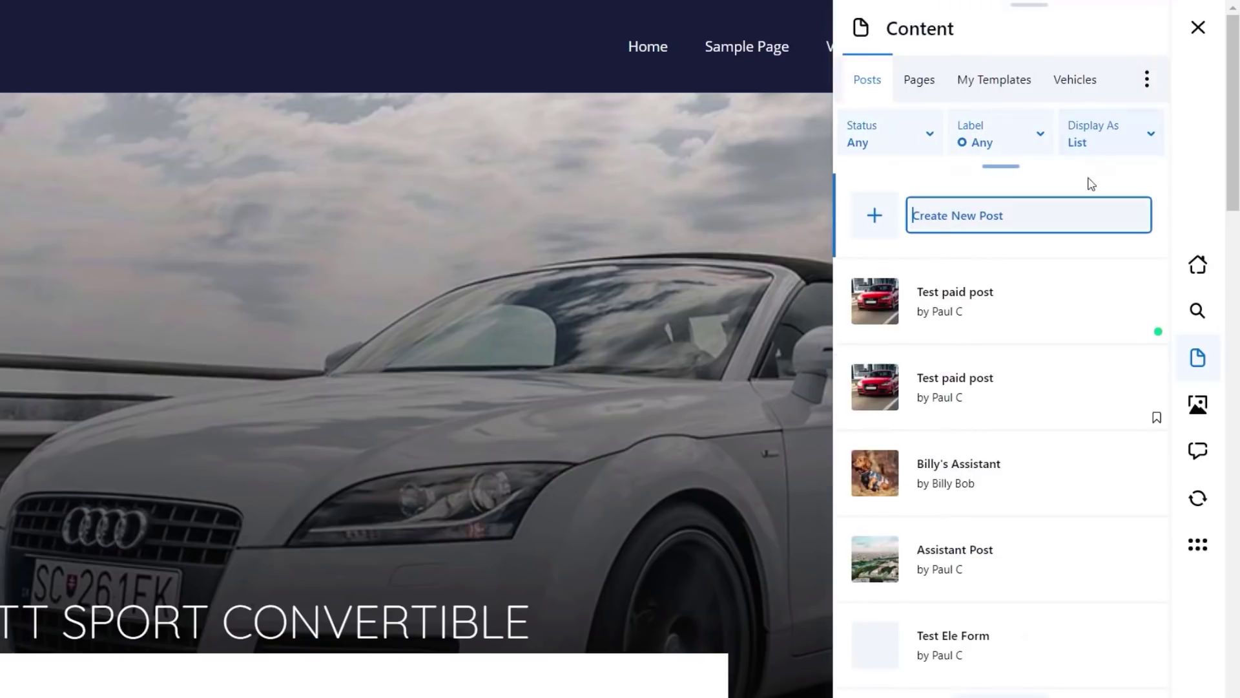
{"action": "left_click", "coordinate": [1041, 139]}
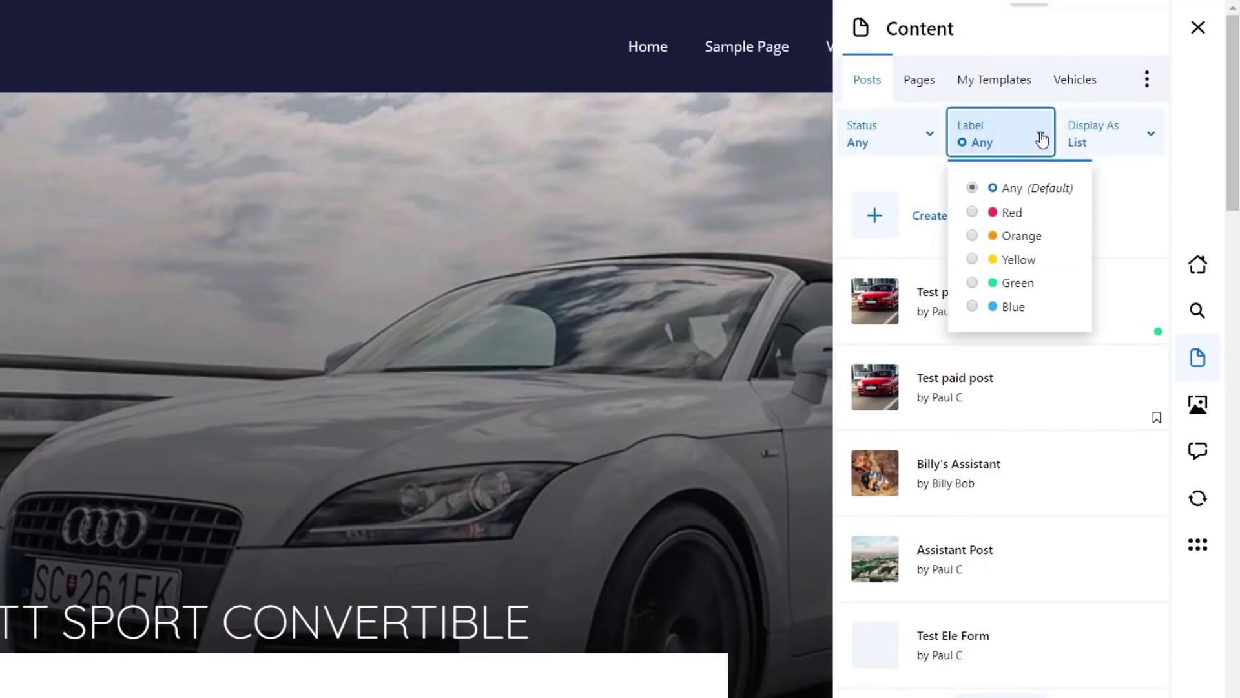
{"action": "left_click", "coordinate": [1018, 284]}
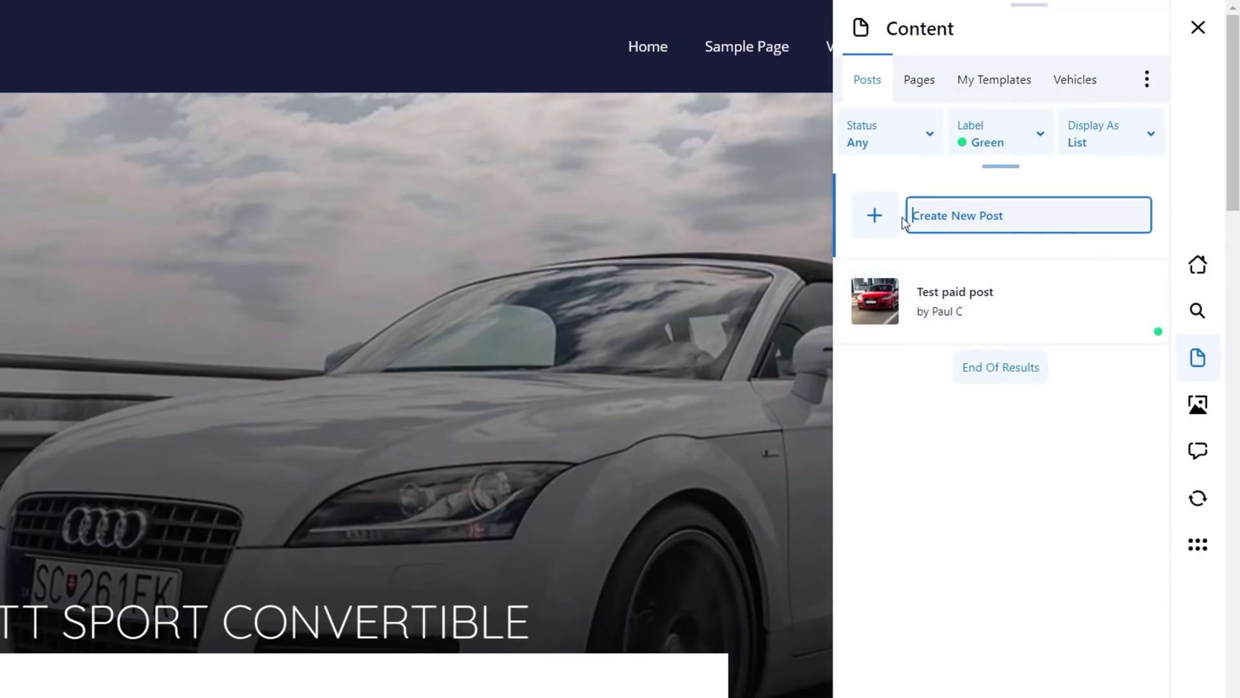
{"action": "mouse_move", "coordinate": [1040, 312]}
- Set the posts list to display as Post Thumbnails
{"action": "left_click", "coordinate": [1153, 85]}
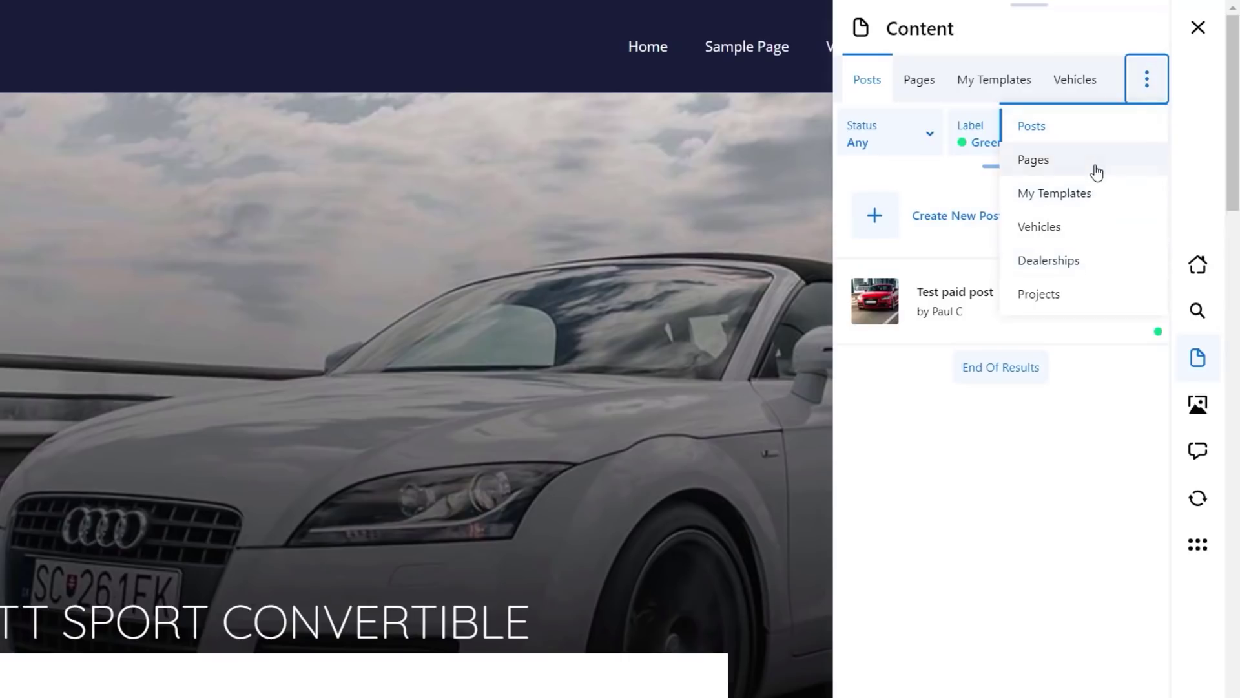
{"action": "left_click", "coordinate": [982, 423]}
{"action": "left_click", "coordinate": [1134, 146]}
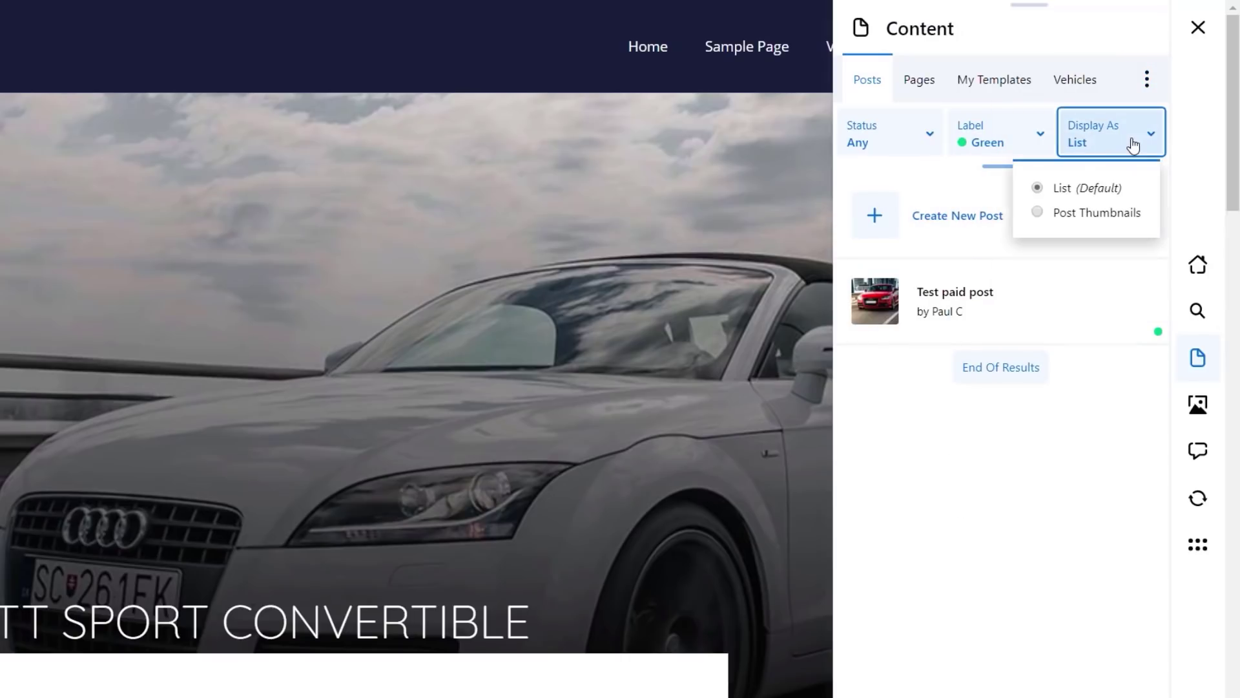
{"action": "left_click", "coordinate": [1093, 213]}
{"action": "mouse_move", "coordinate": [1032, 285]}
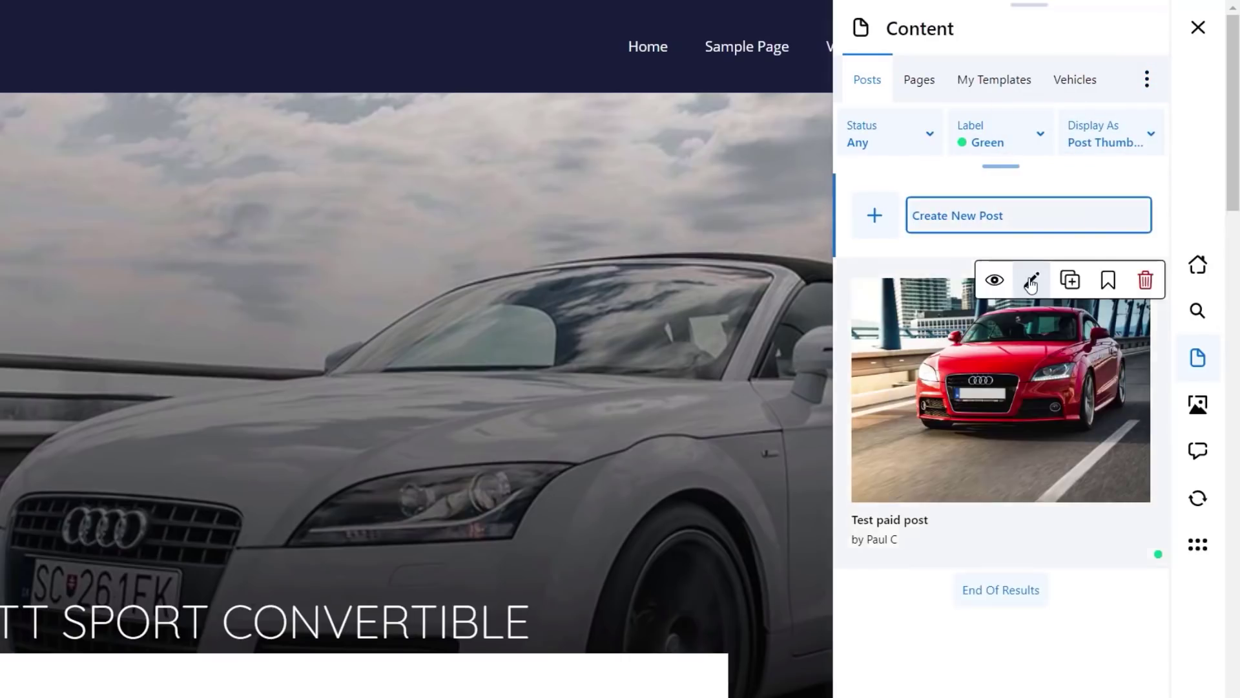
- Reset the Label filter to Any so all posts show
{"action": "left_click", "coordinate": [1039, 137]}
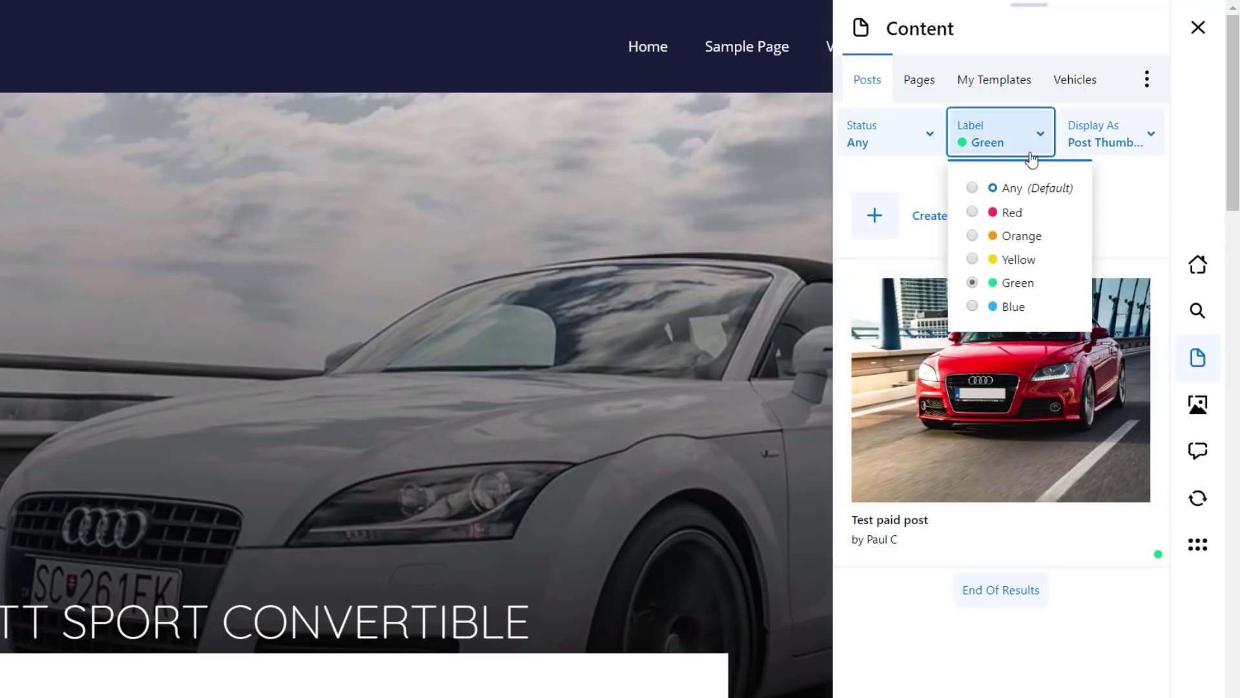
{"action": "left_click", "coordinate": [1010, 189]}
{"action": "scroll", "coordinate": [1008, 473], "scroll_direction": "down", "scroll_amount": 6}
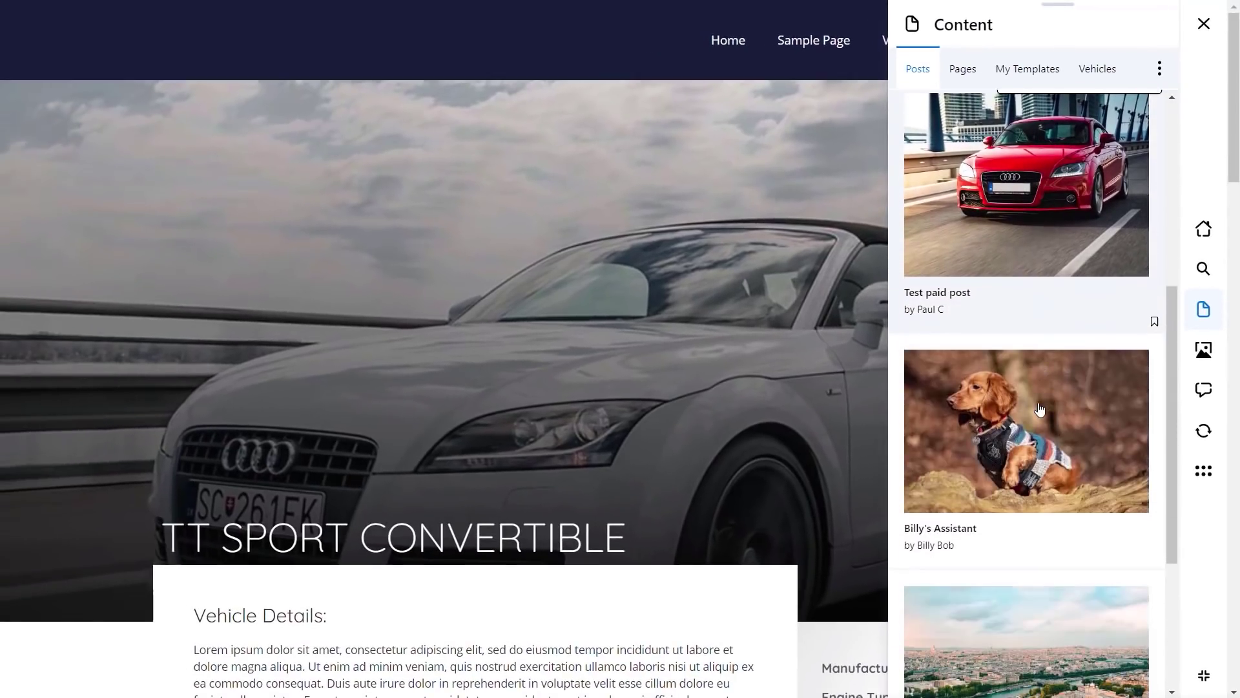
{"action": "scroll", "coordinate": [1039, 408], "scroll_direction": "down", "scroll_amount": 5}
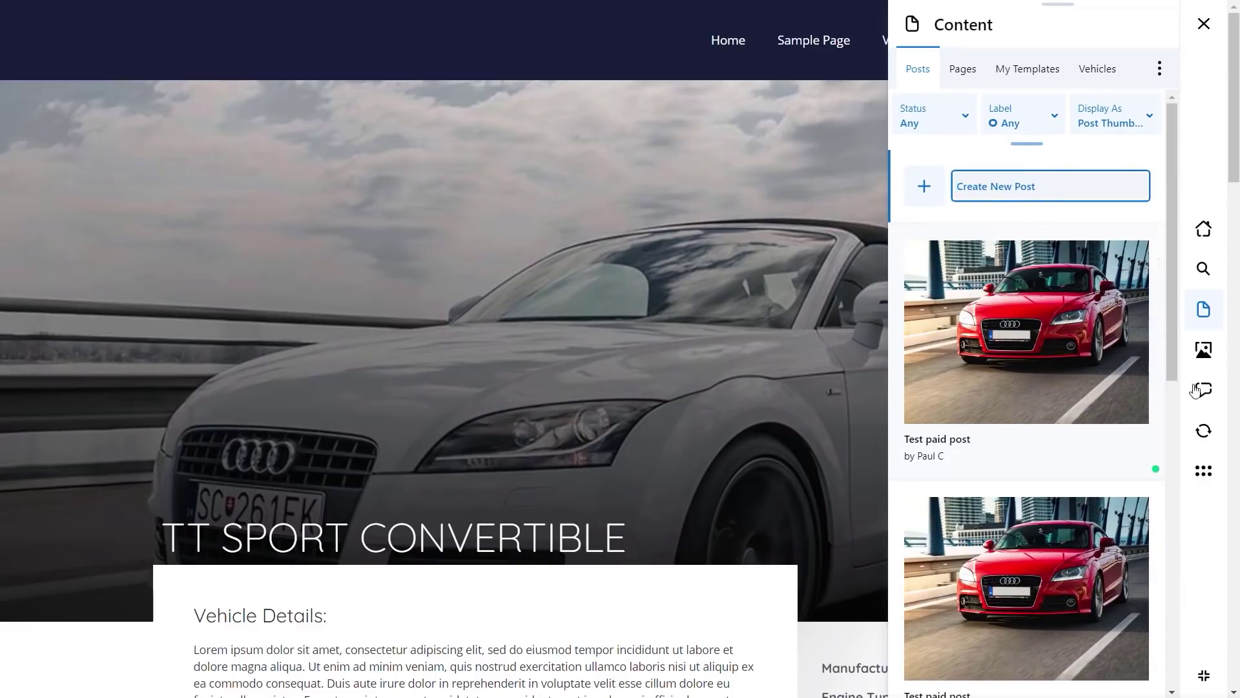
- Switch to the Media library and check the Label filter without changing it
{"action": "left_click", "coordinate": [1203, 352]}
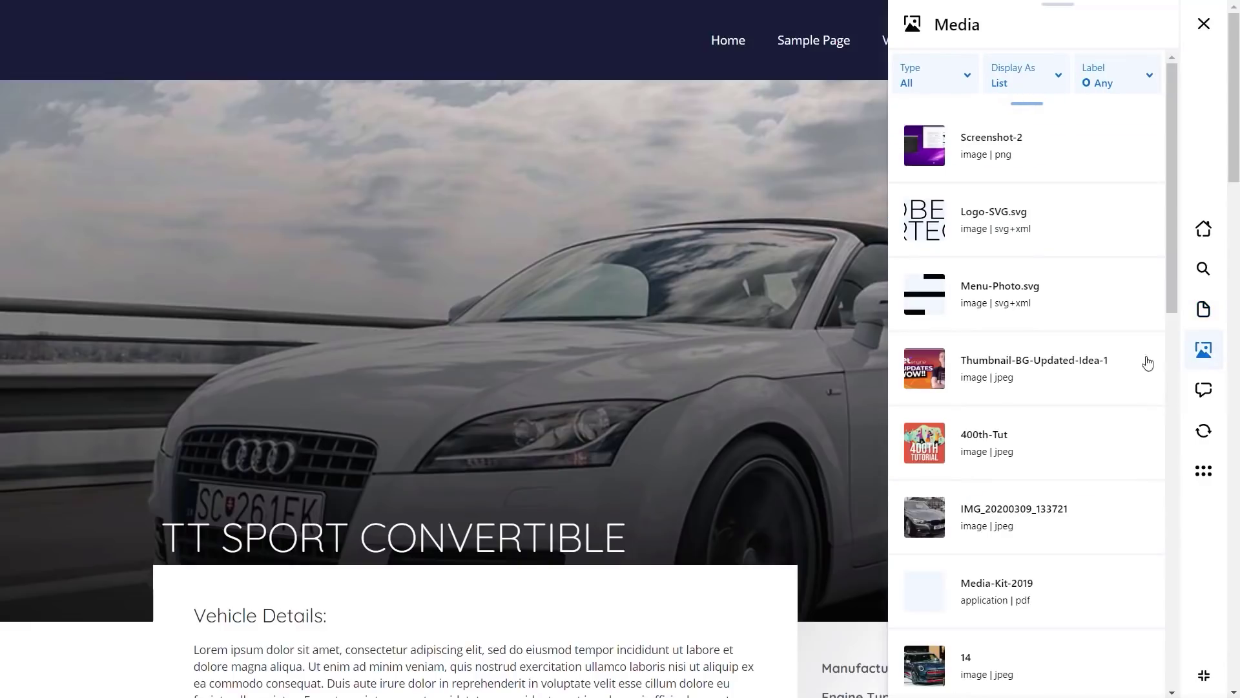
{"action": "mouse_move", "coordinate": [1101, 265]}
{"action": "mouse_move", "coordinate": [1017, 375]}
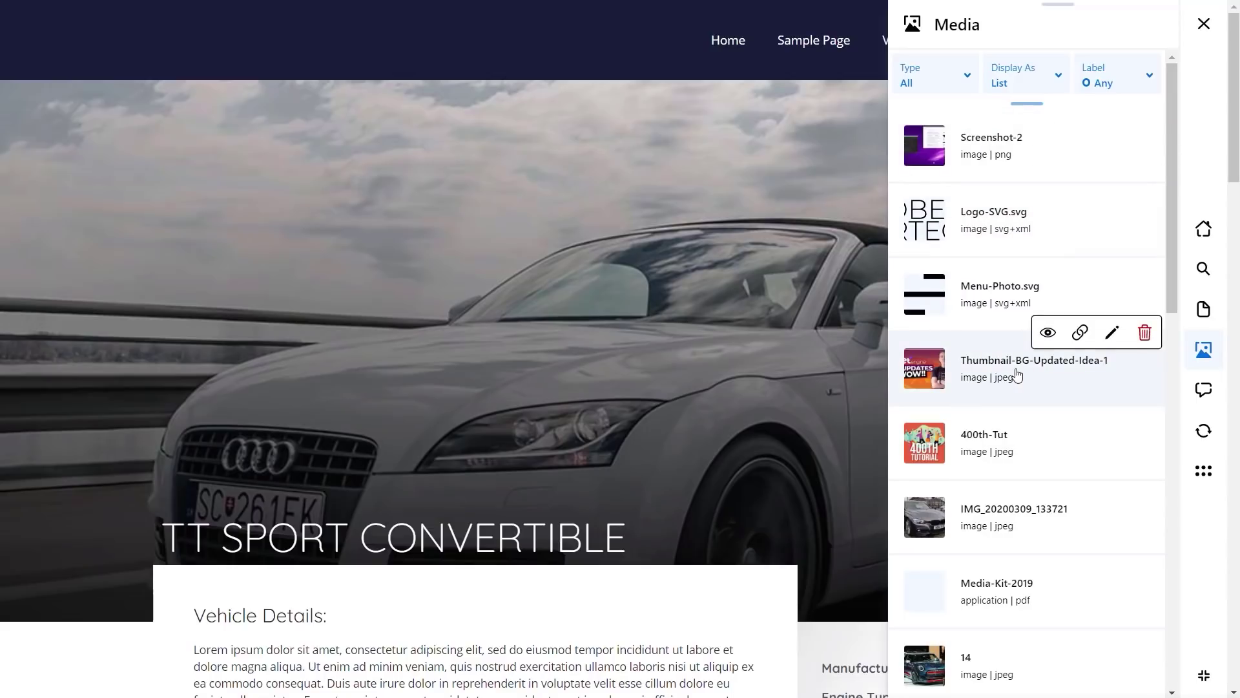
{"action": "mouse_move", "coordinate": [1092, 167]}
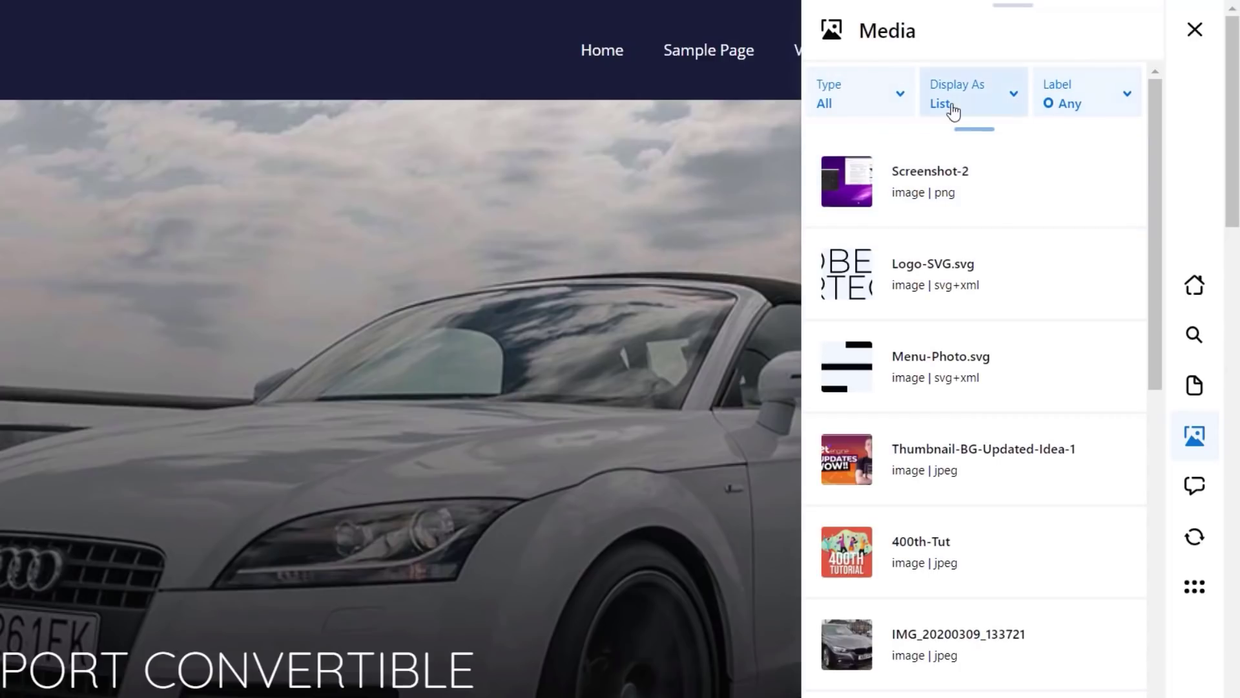
{"action": "mouse_move", "coordinate": [979, 167]}
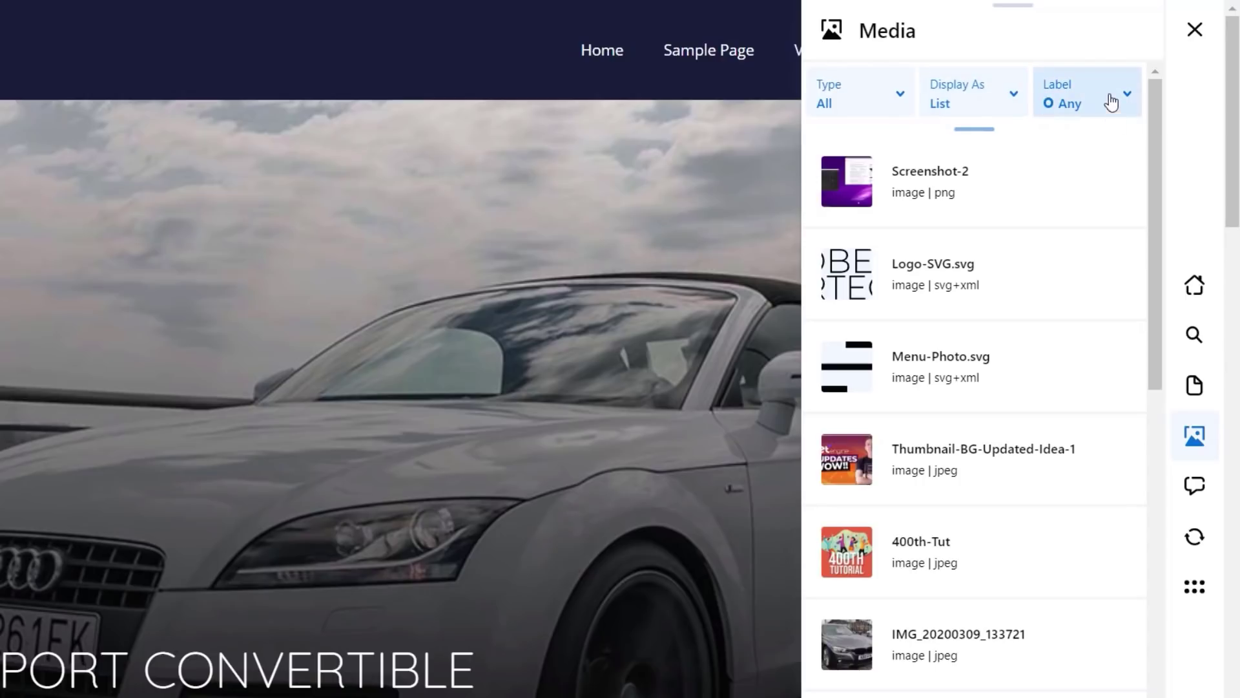
{"action": "left_click", "coordinate": [1132, 98]}
{"action": "left_click", "coordinate": [1132, 98]}
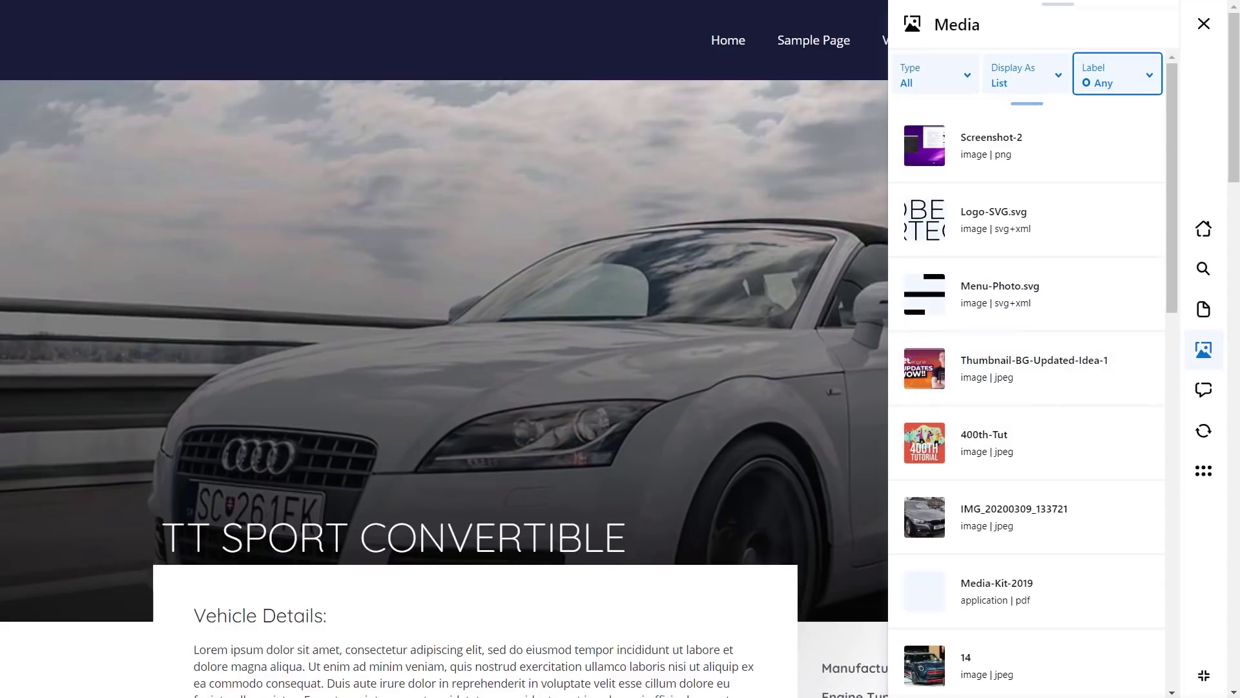
- Upload the Lost-Client image to the media library and give it a Red label
{"action": "left_click_drag", "start_coordinate": [388, 595], "coordinate": [1042, 330]}
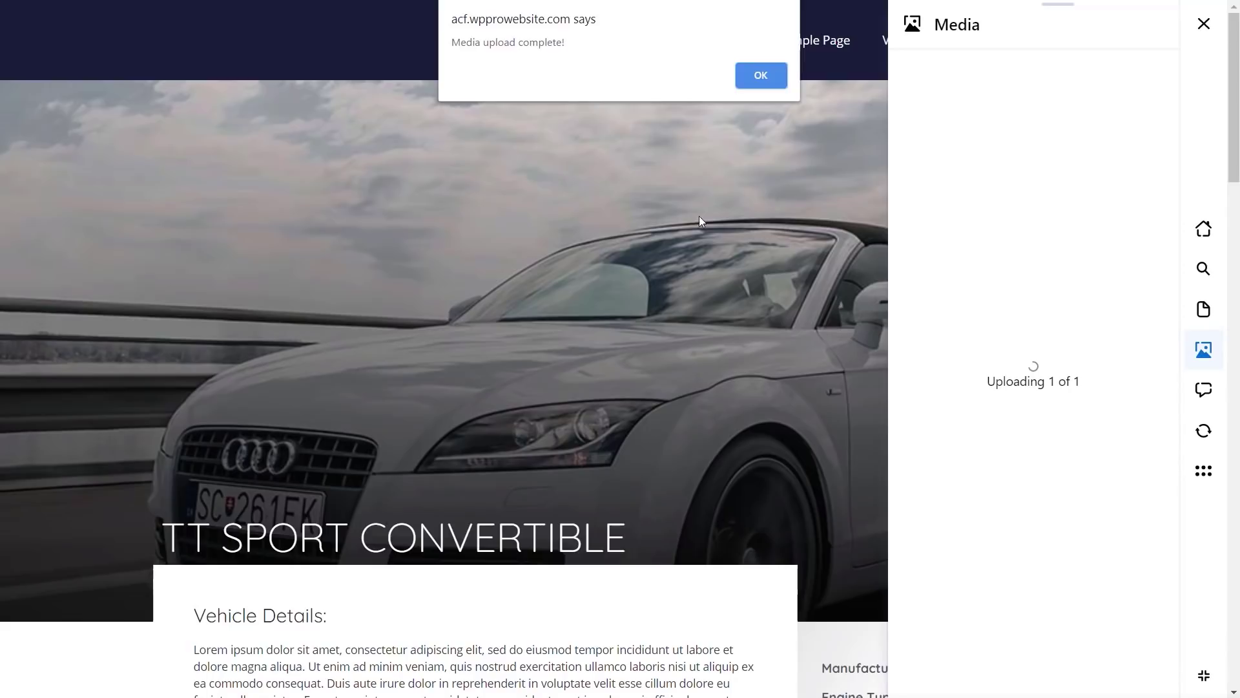
{"action": "left_click", "coordinate": [775, 77]}
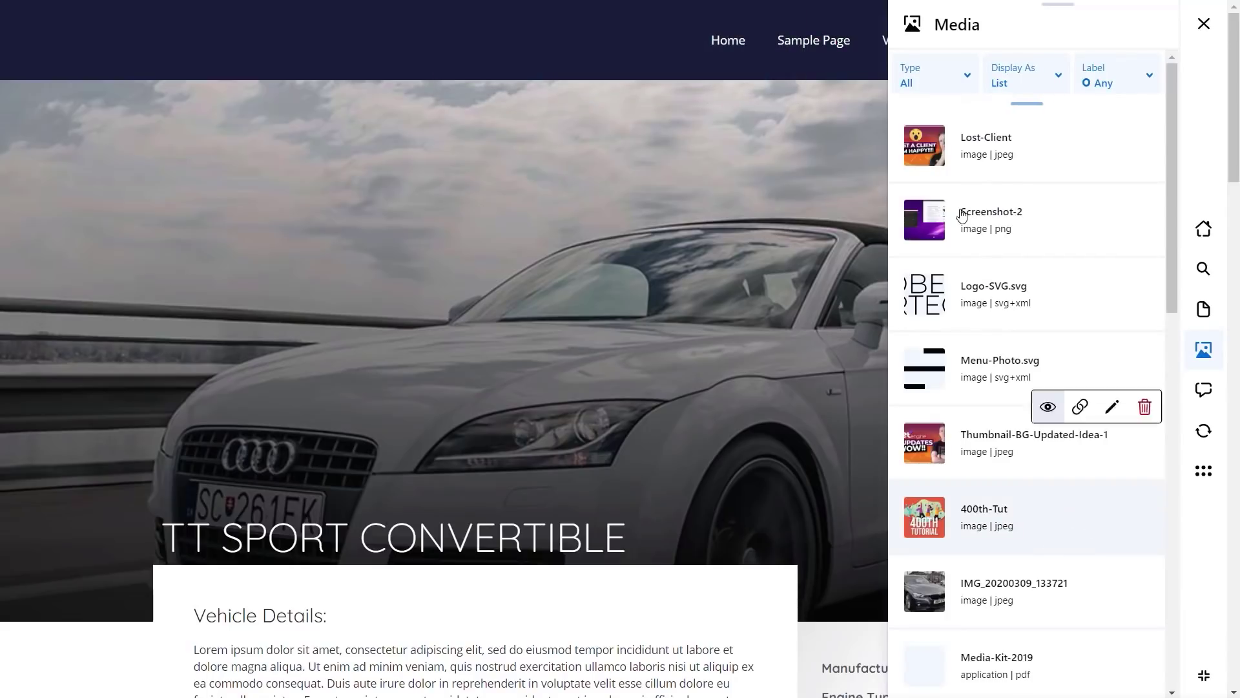
{"action": "left_click", "coordinate": [959, 149]}
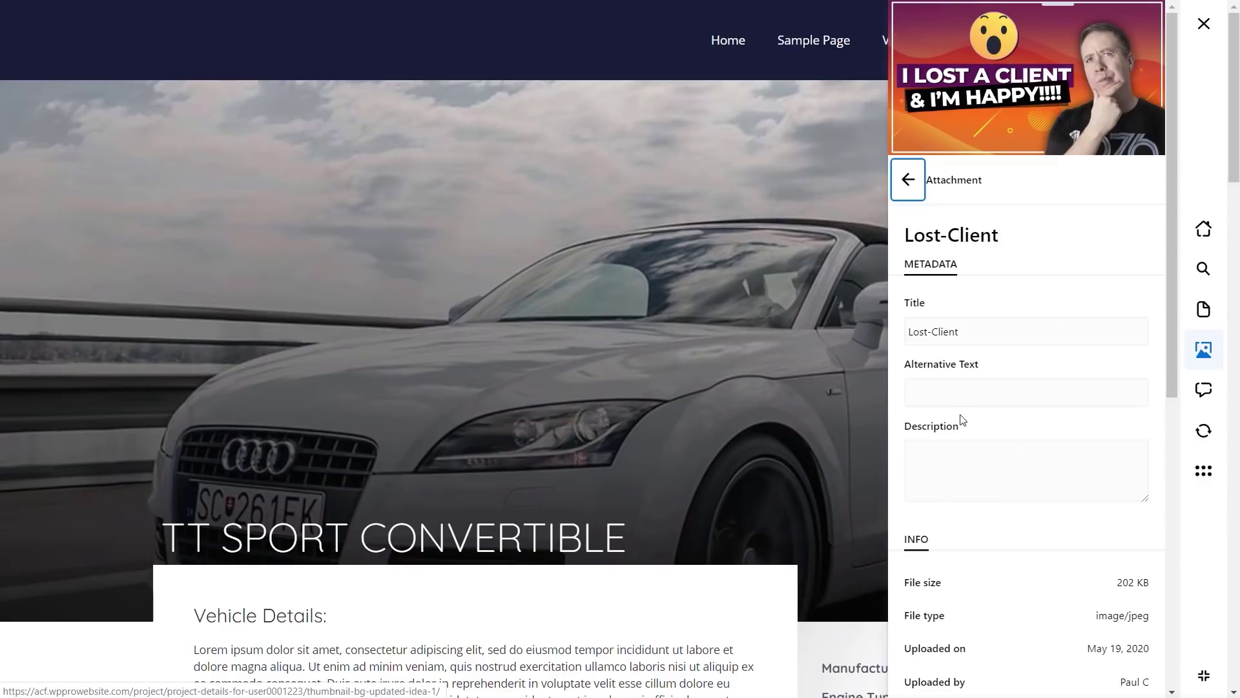
{"action": "scroll", "coordinate": [1019, 517], "scroll_direction": "down", "scroll_amount": 3}
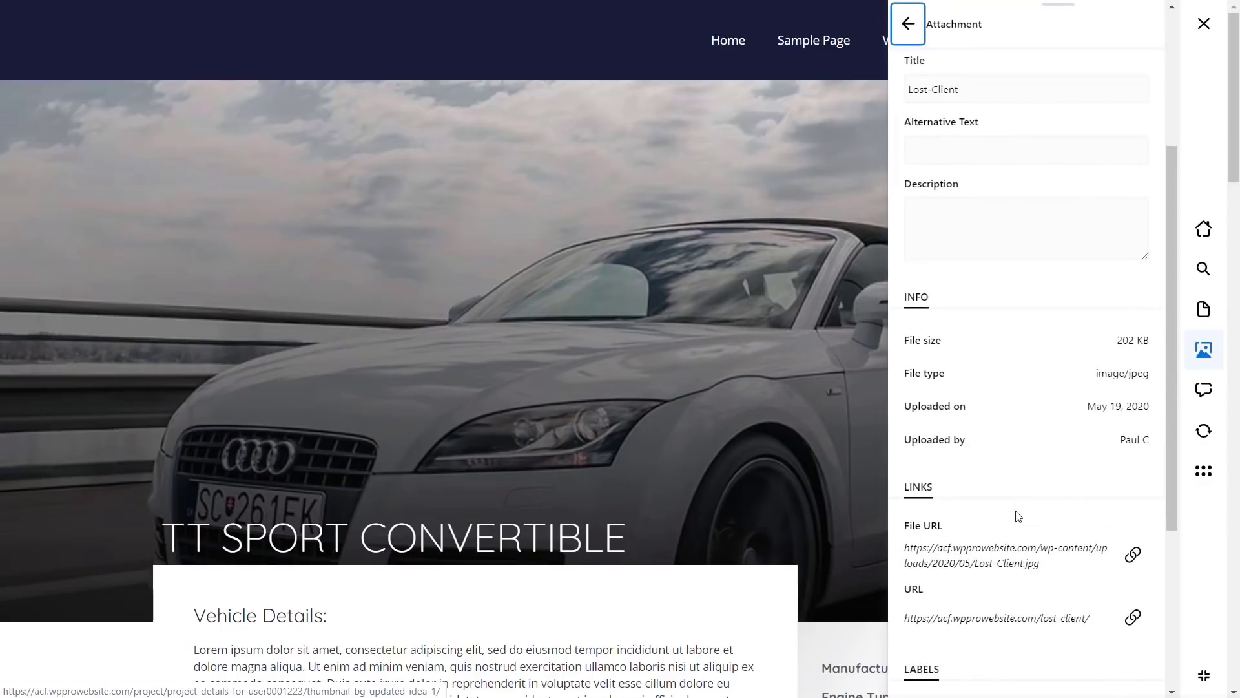
{"action": "scroll", "coordinate": [1019, 517], "scroll_direction": "down", "scroll_amount": 3}
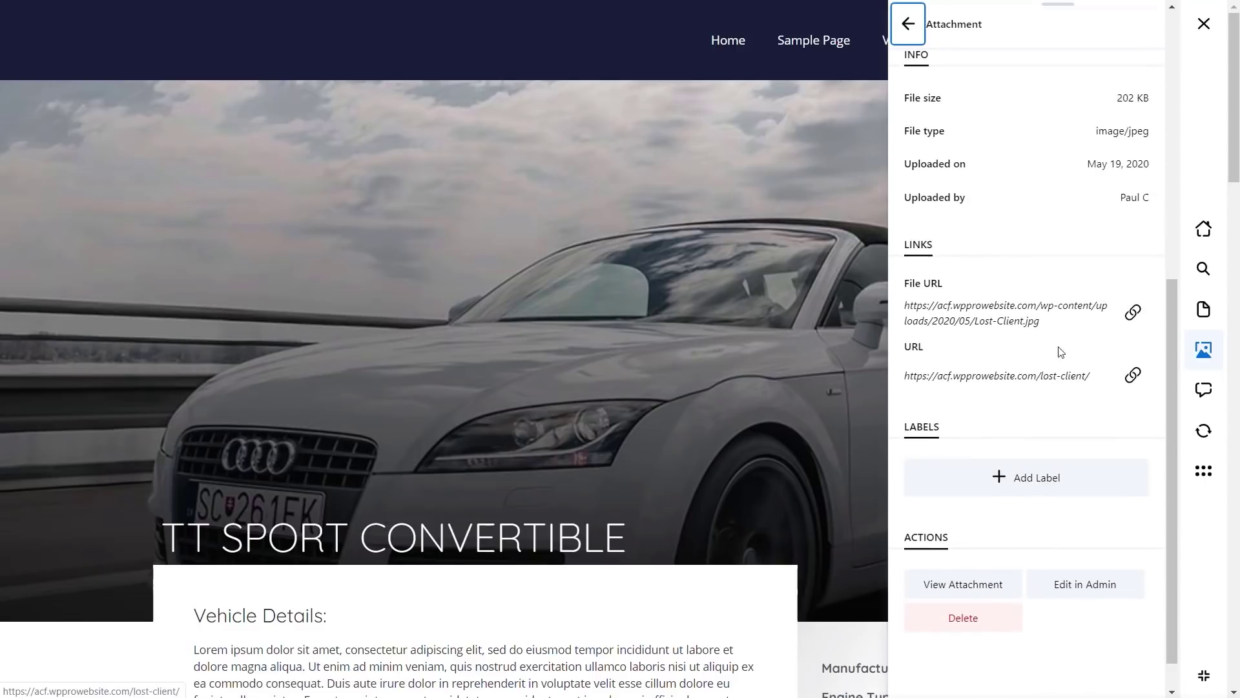
{"action": "left_click", "coordinate": [1024, 487]}
{"action": "left_click", "coordinate": [1128, 614]}
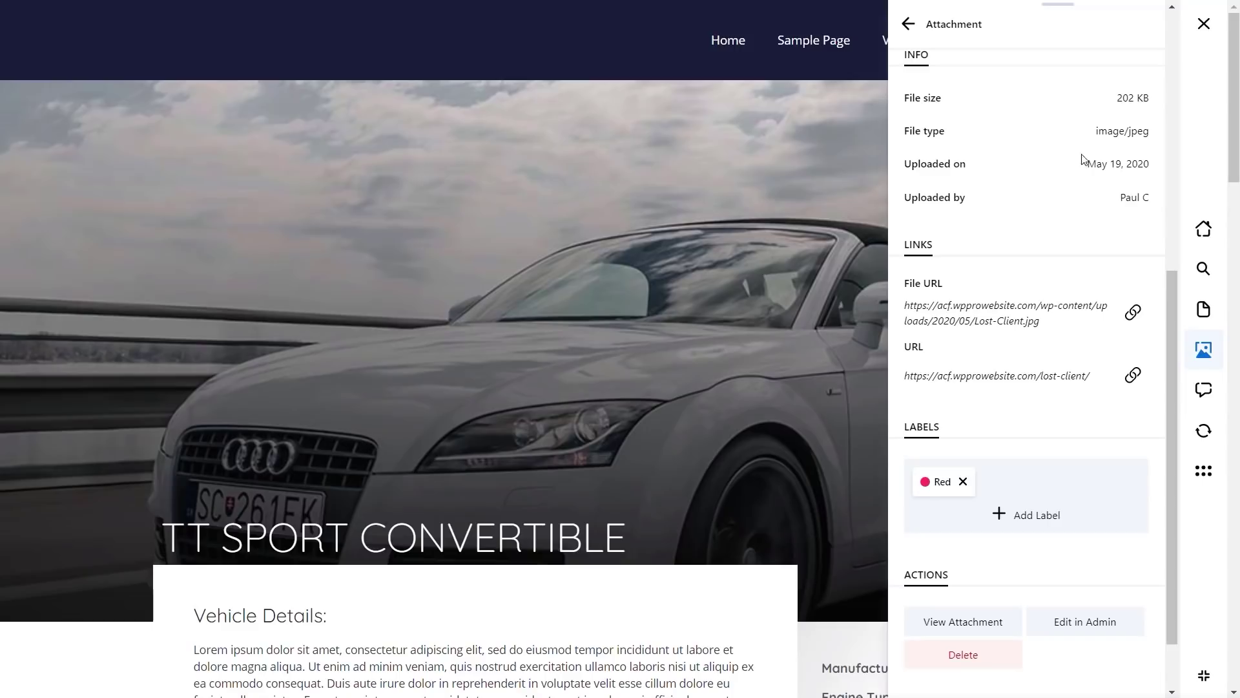
- Open the Sample Comment's details, then check Updates, which shows none available
{"action": "left_click", "coordinate": [1204, 390]}
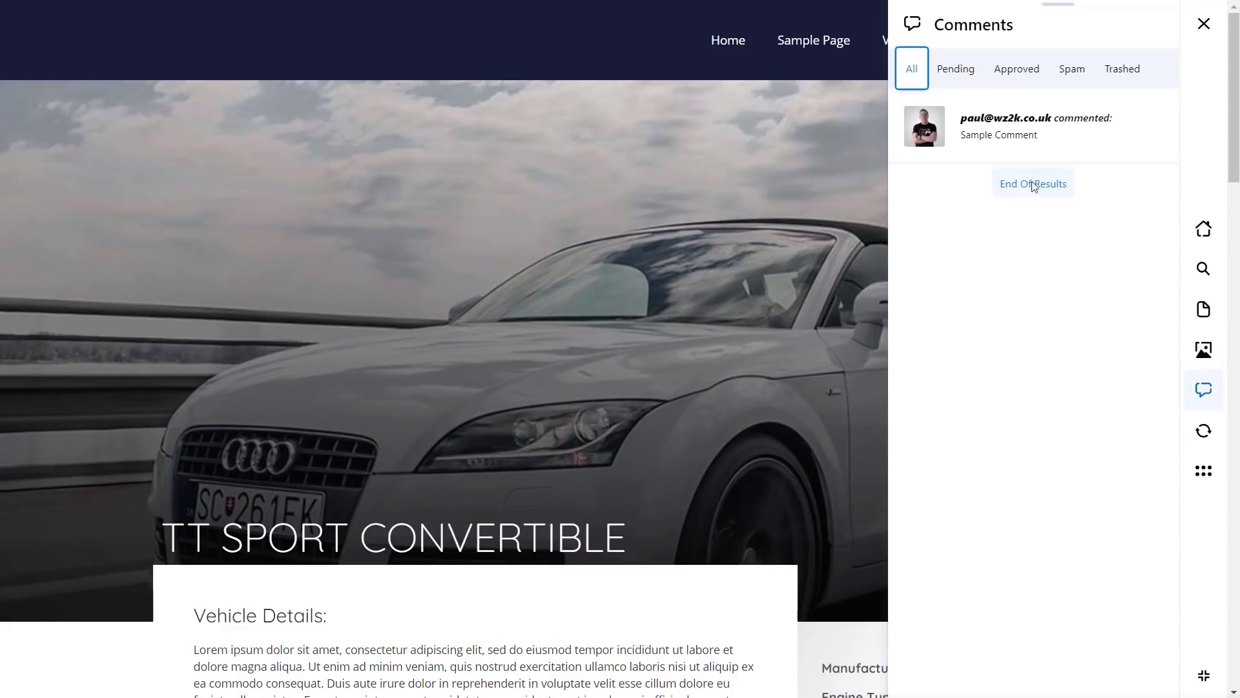
{"action": "mouse_move", "coordinate": [911, 100]}
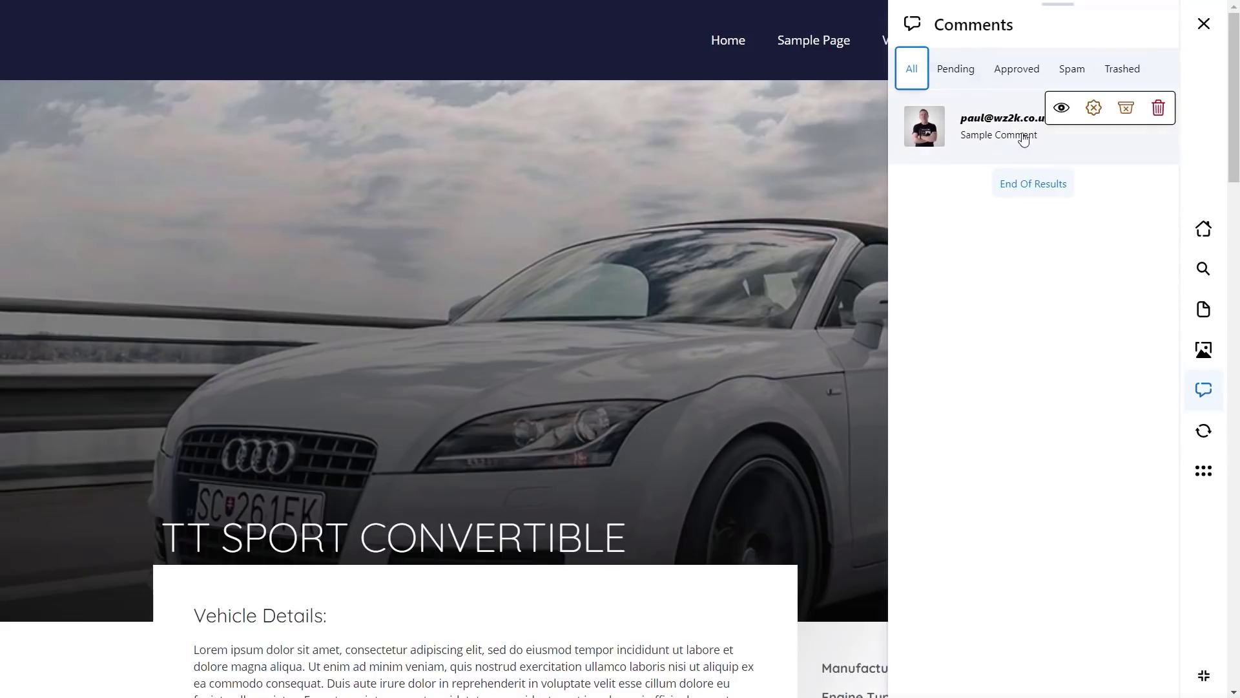
{"action": "left_click", "coordinate": [957, 131]}
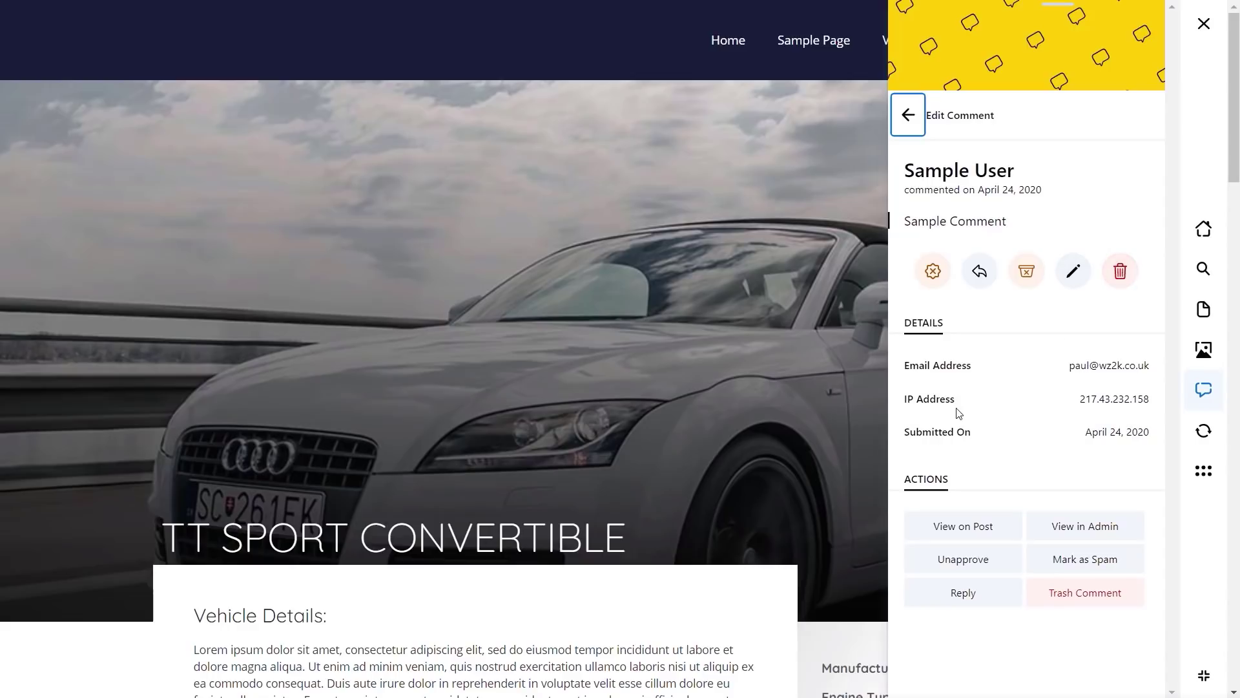
{"action": "left_click", "coordinate": [1203, 425]}
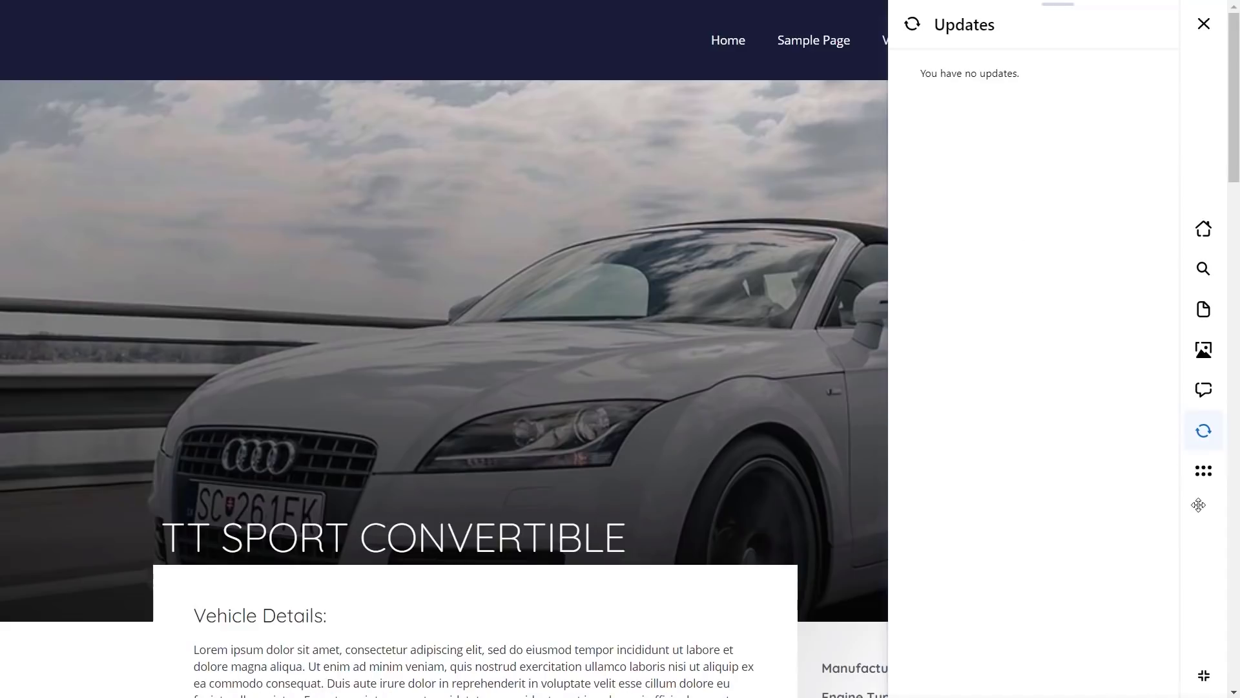
- In the Apps preferences, switch the panel to the dark theme and back to light
{"action": "left_click", "coordinate": [1203, 471]}
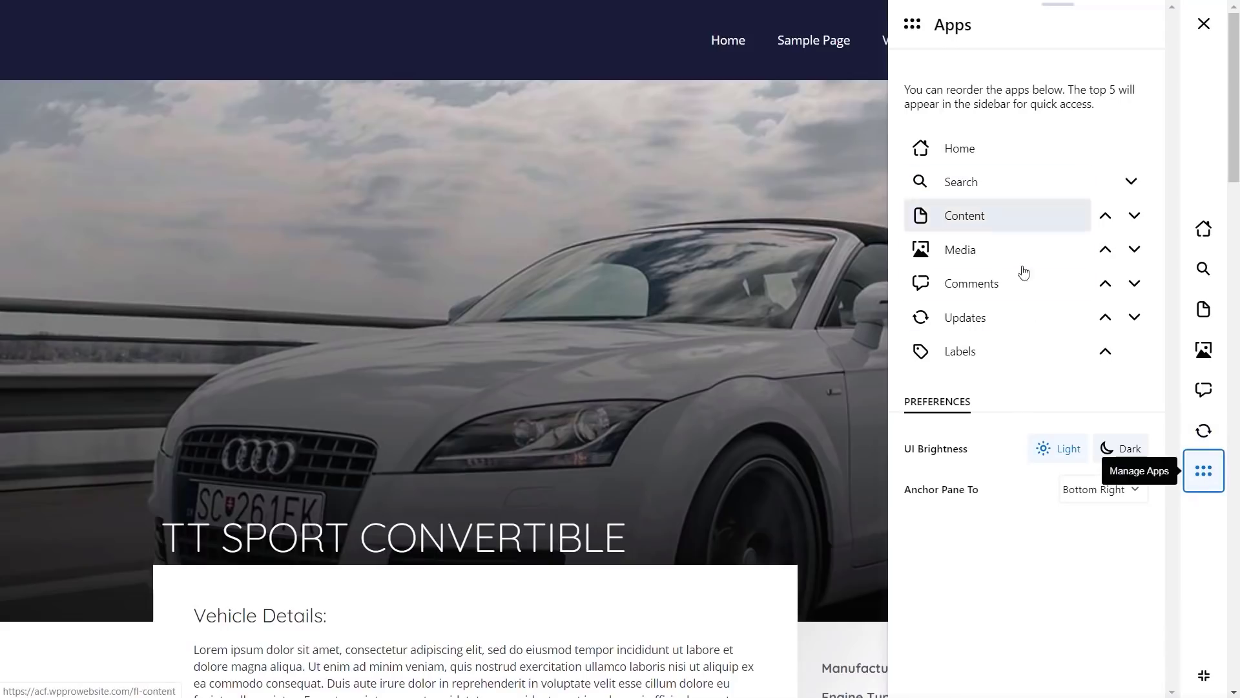
{"action": "left_click", "coordinate": [1112, 456]}
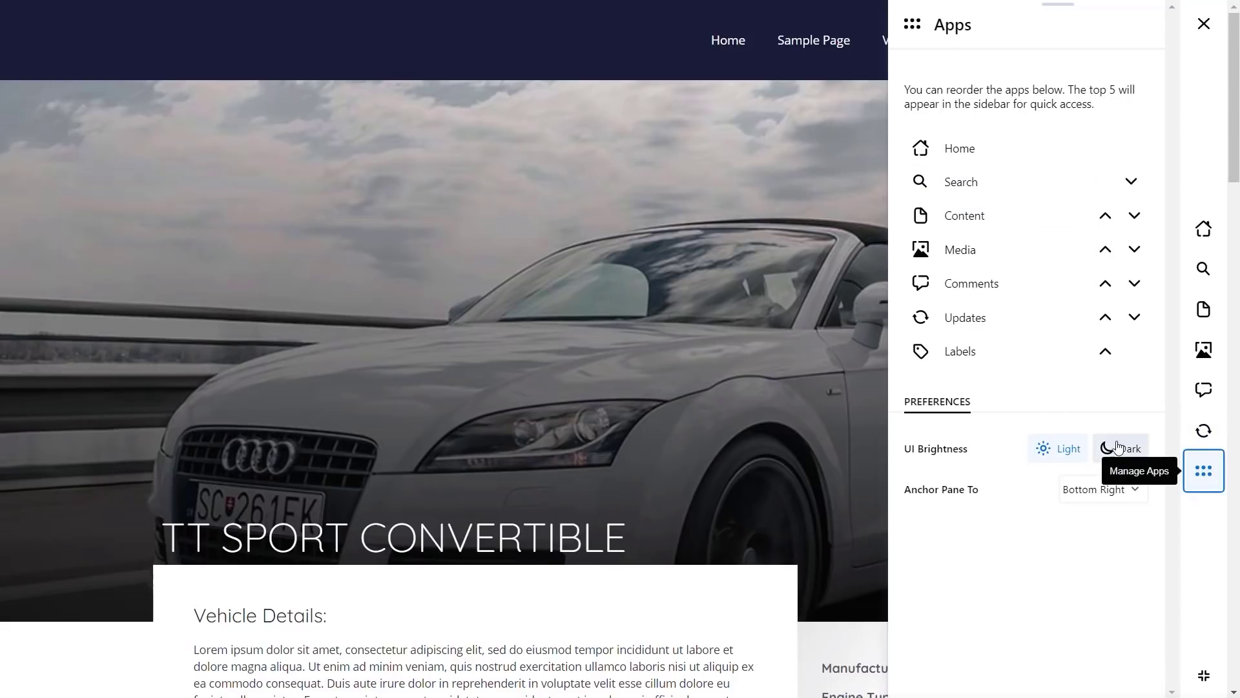
{"action": "left_click", "coordinate": [1060, 455]}
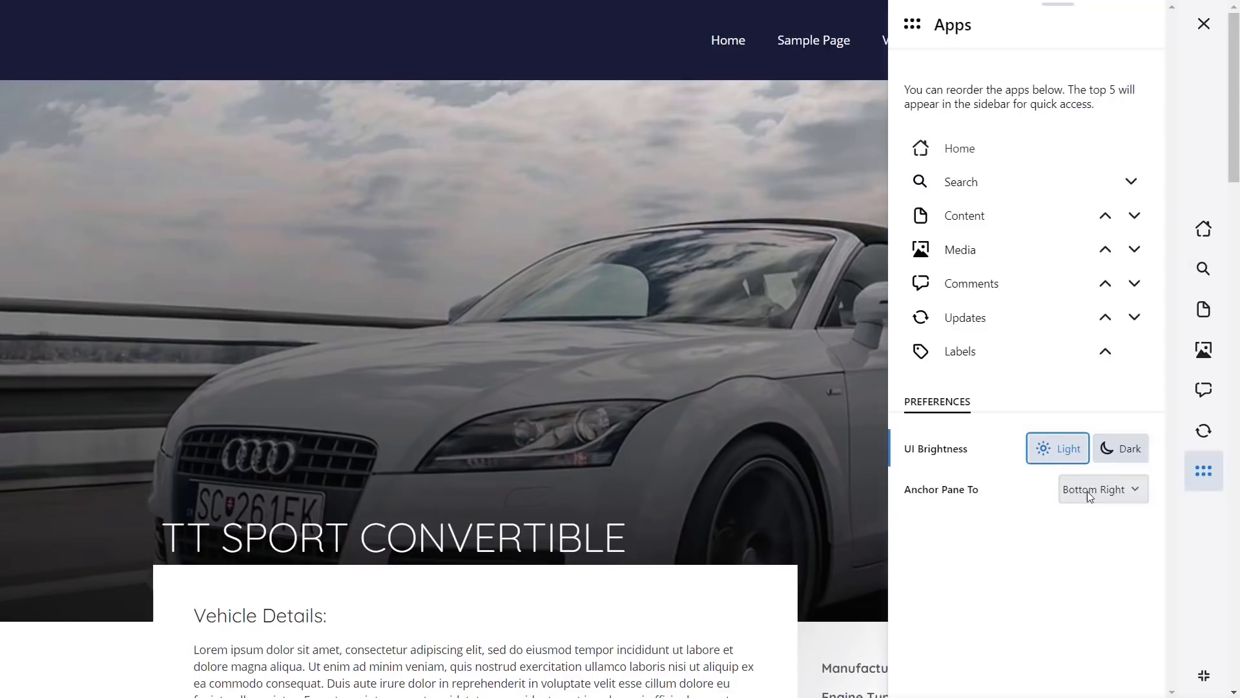
- Anchor the panel Top Left, then collapse it, drag it to the top right, and re-expand it
{"action": "left_click", "coordinate": [1087, 491]}
{"action": "left_click", "coordinate": [1104, 512]}
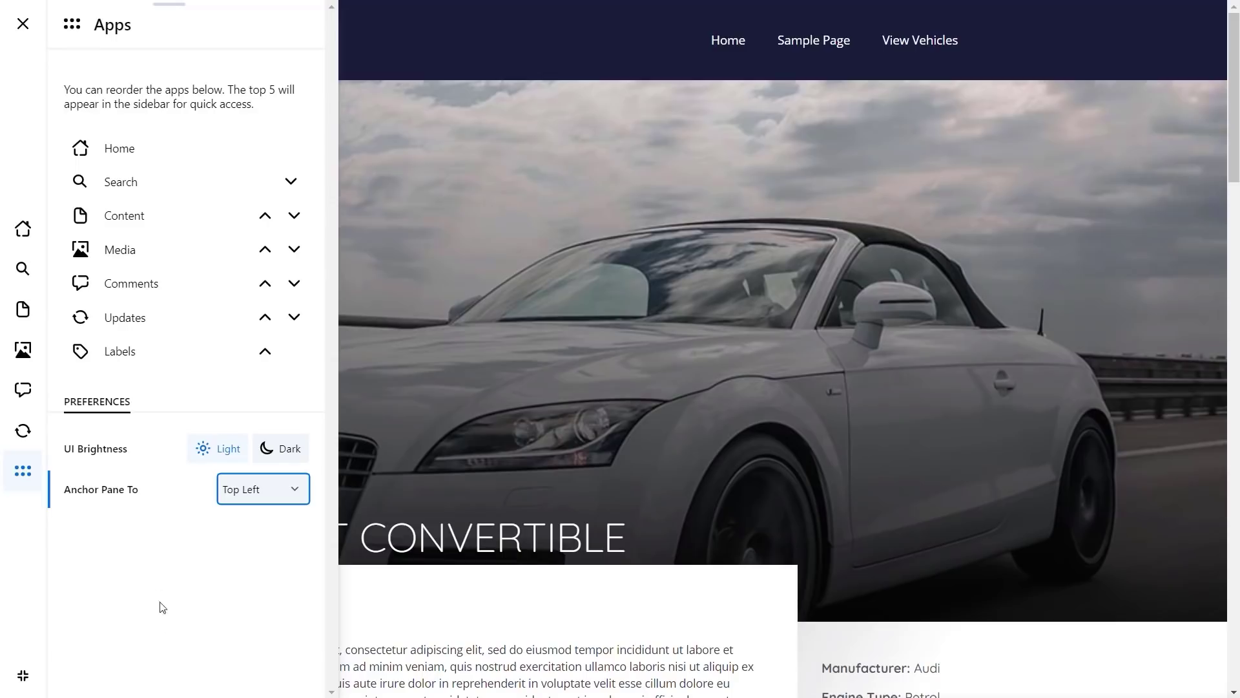
{"action": "left_click", "coordinate": [25, 677]}
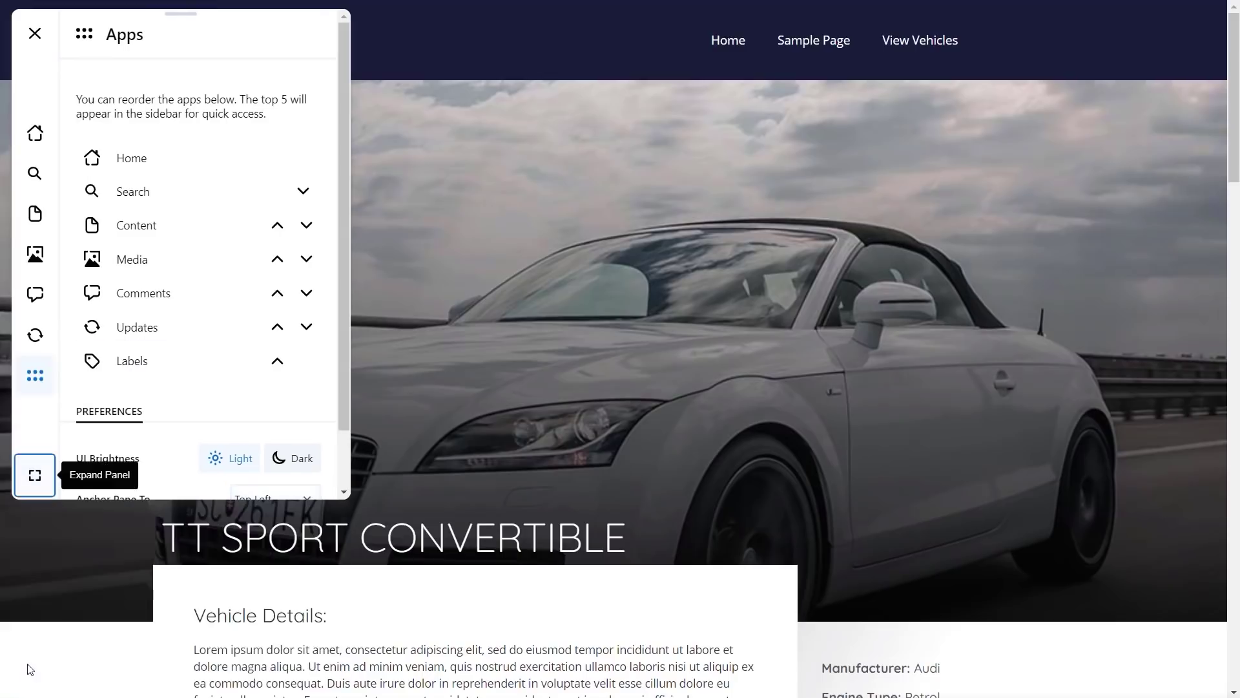
{"action": "left_click_drag", "start_coordinate": [208, 18], "coordinate": [1008, 65]}
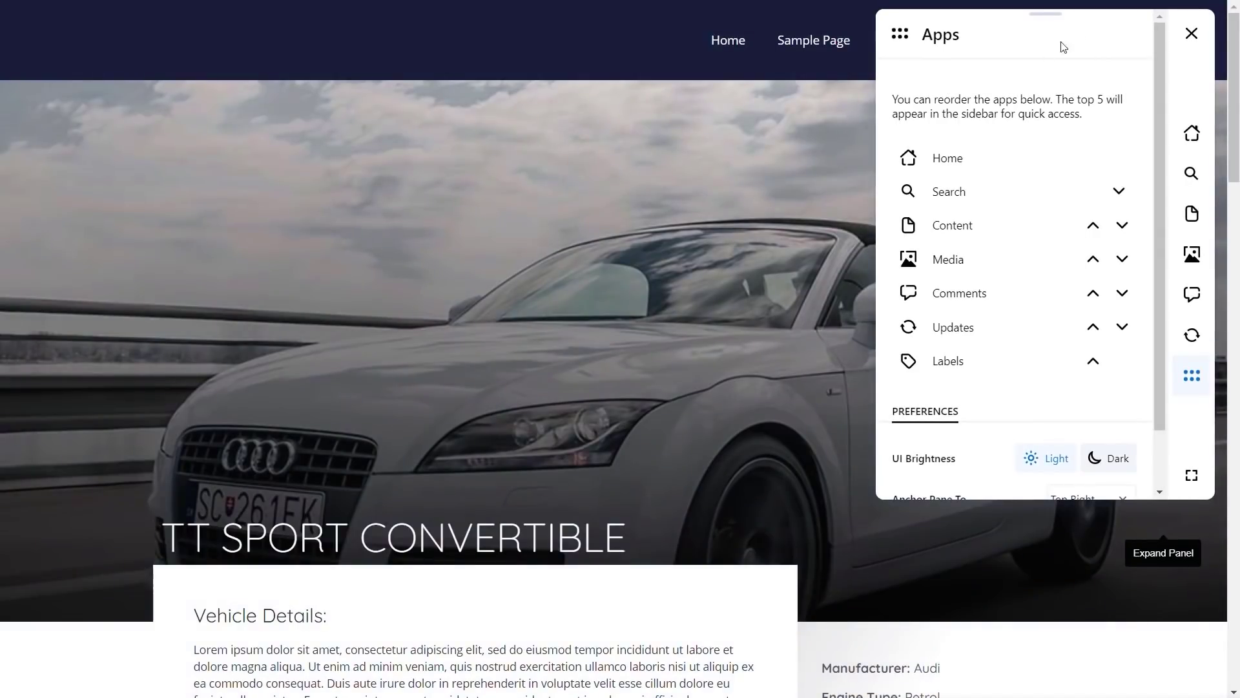
{"action": "left_click", "coordinate": [1192, 476]}
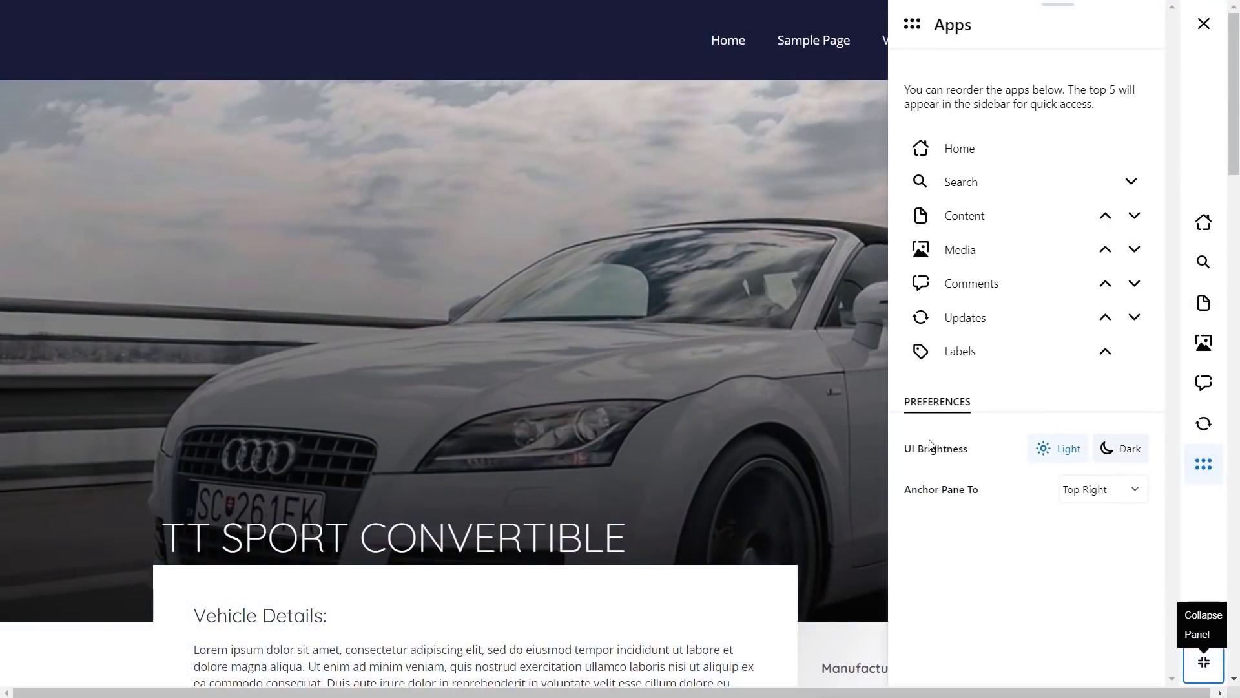